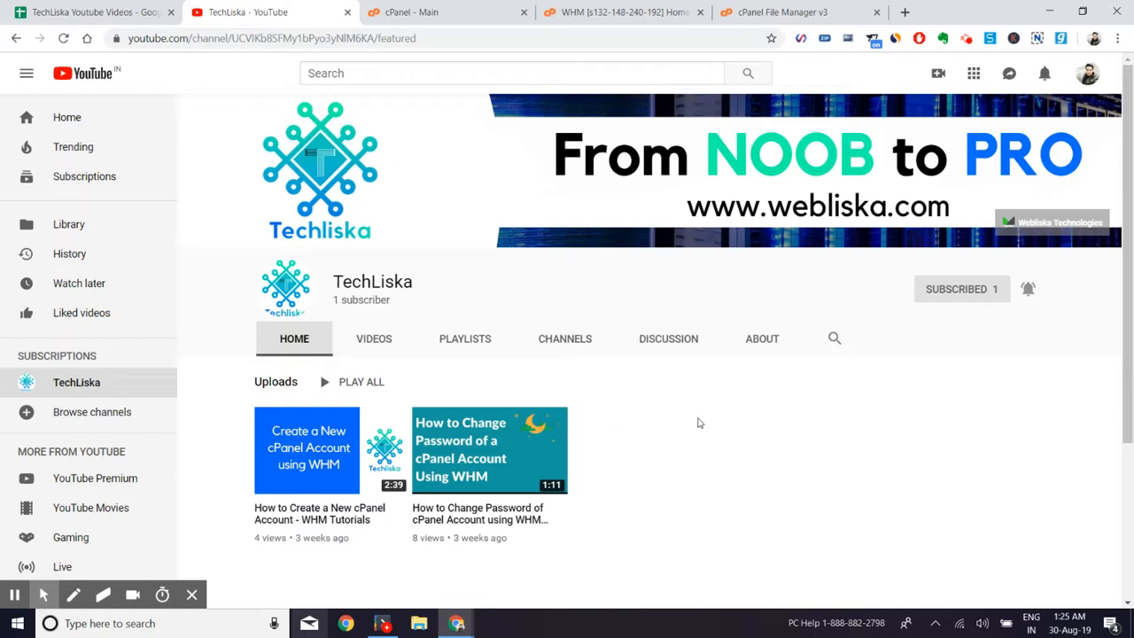
Step: Switch to cPanel and look up samplesite.com in the list of addon domains
{"action": "left_click", "coordinate": [453, 12]}
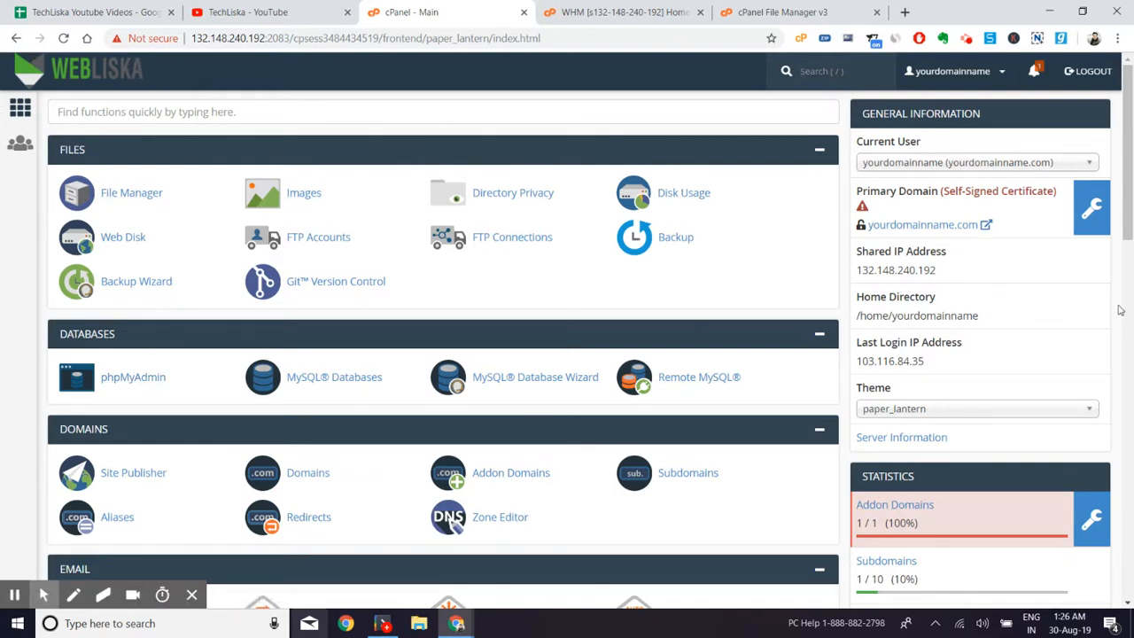
{"action": "scroll", "coordinate": [557, 304], "scroll_direction": "down", "scroll_amount": 1}
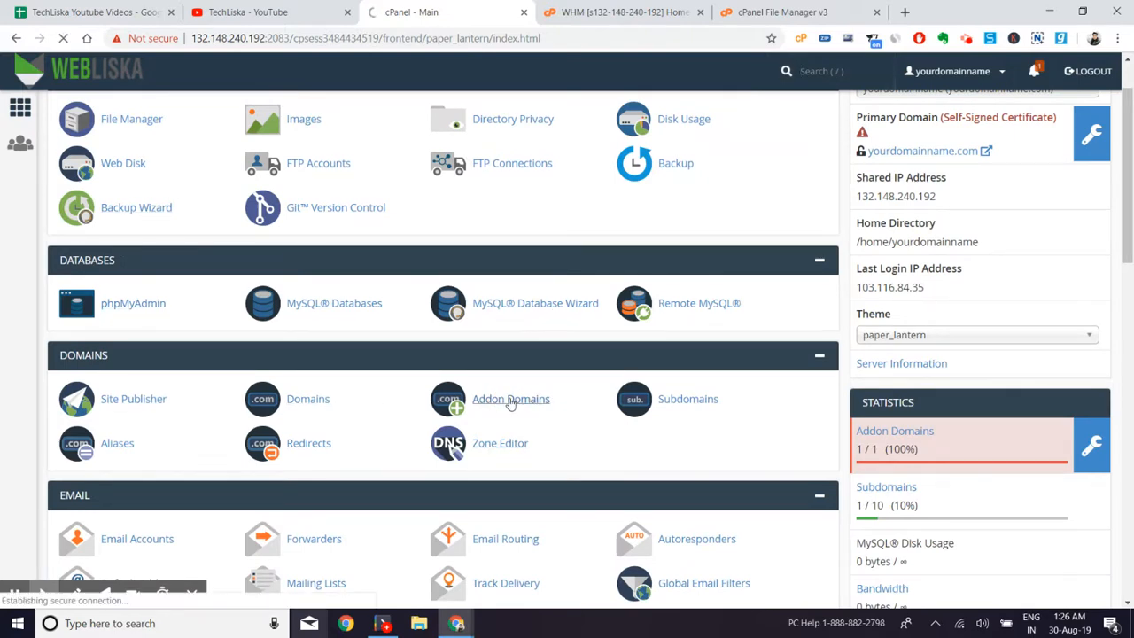
{"action": "left_click", "coordinate": [644, 413]}
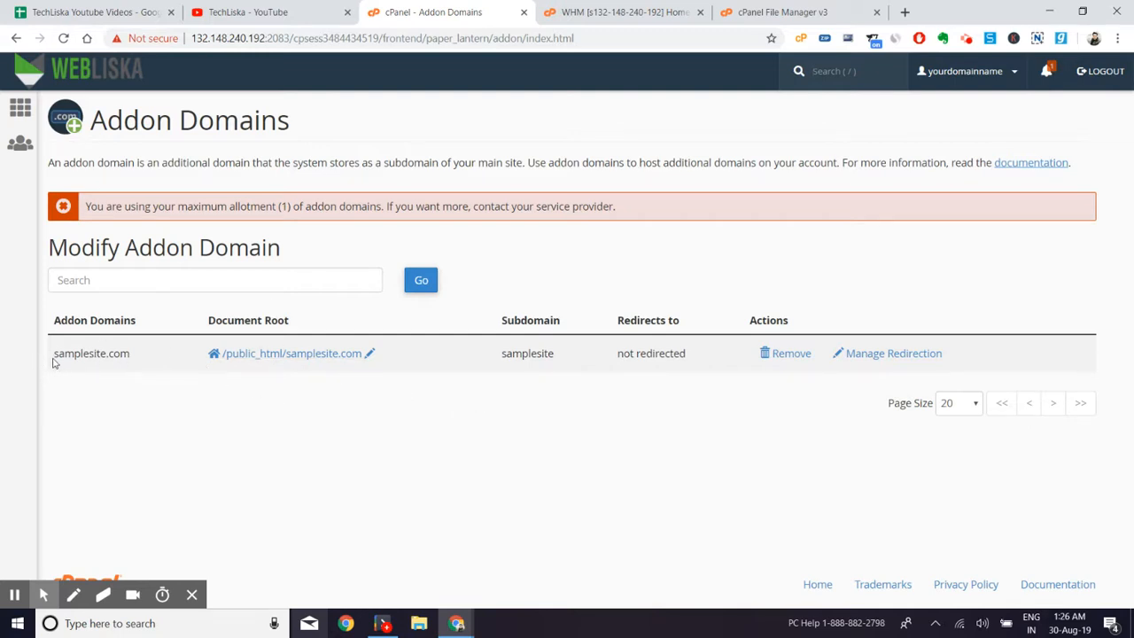
{"action": "left_click_drag", "start_coordinate": [51, 356], "coordinate": [131, 357]}
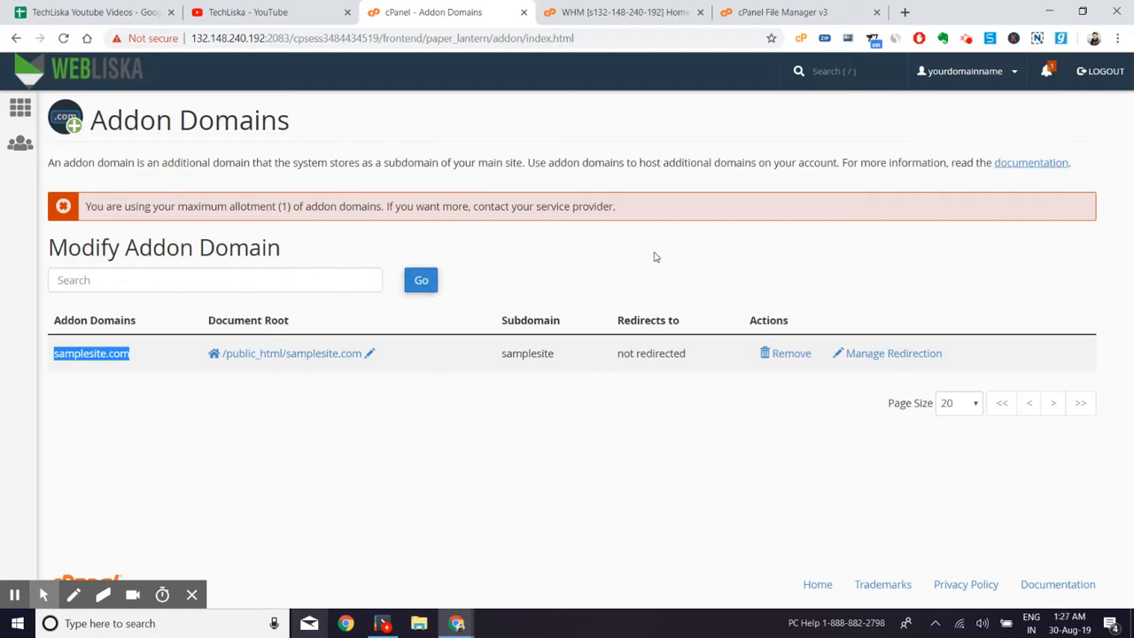
Step: Inspect the contents of the samplesite.com folder under public_html in File Manager, and return to the parent folder
{"action": "left_click", "coordinate": [20, 108]}
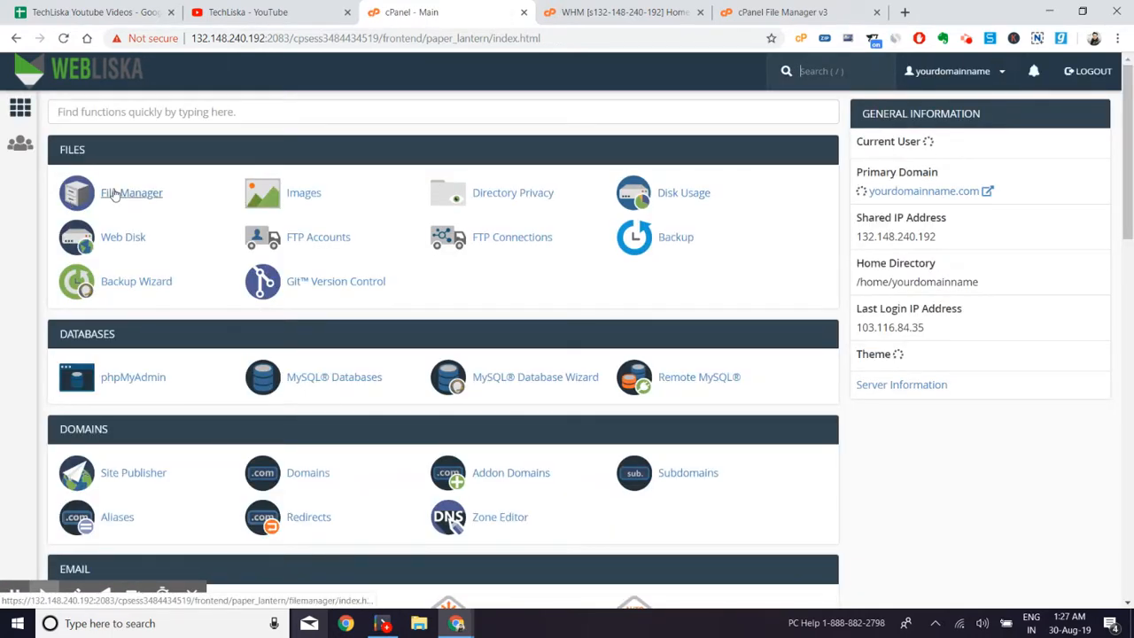
{"action": "left_click", "coordinate": [112, 193]}
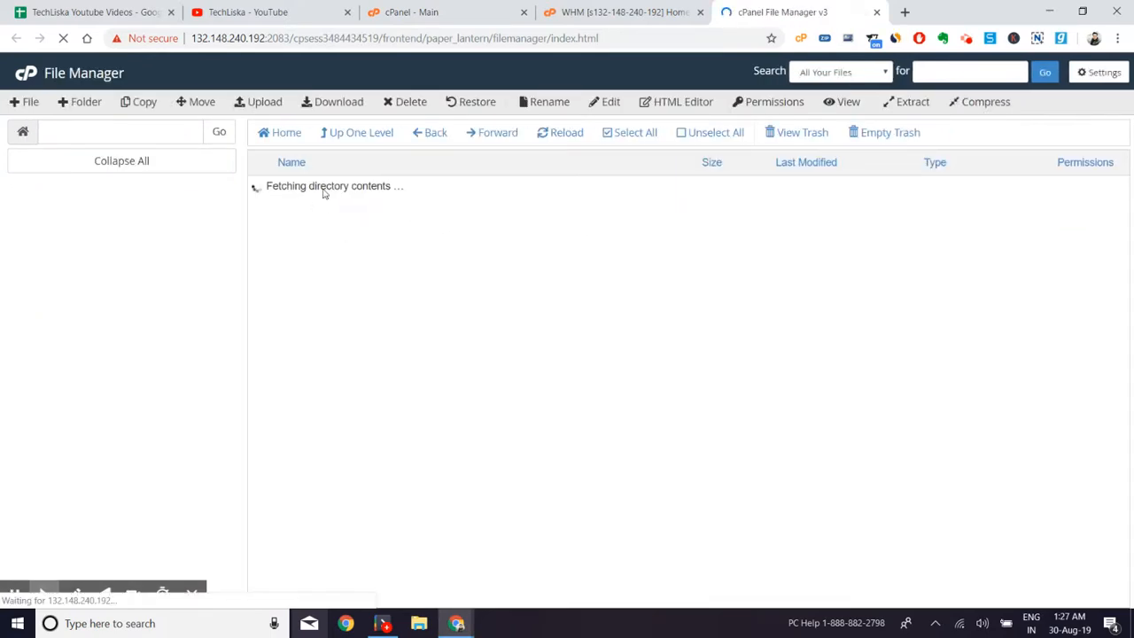
{"action": "double_click", "coordinate": [265, 280]}
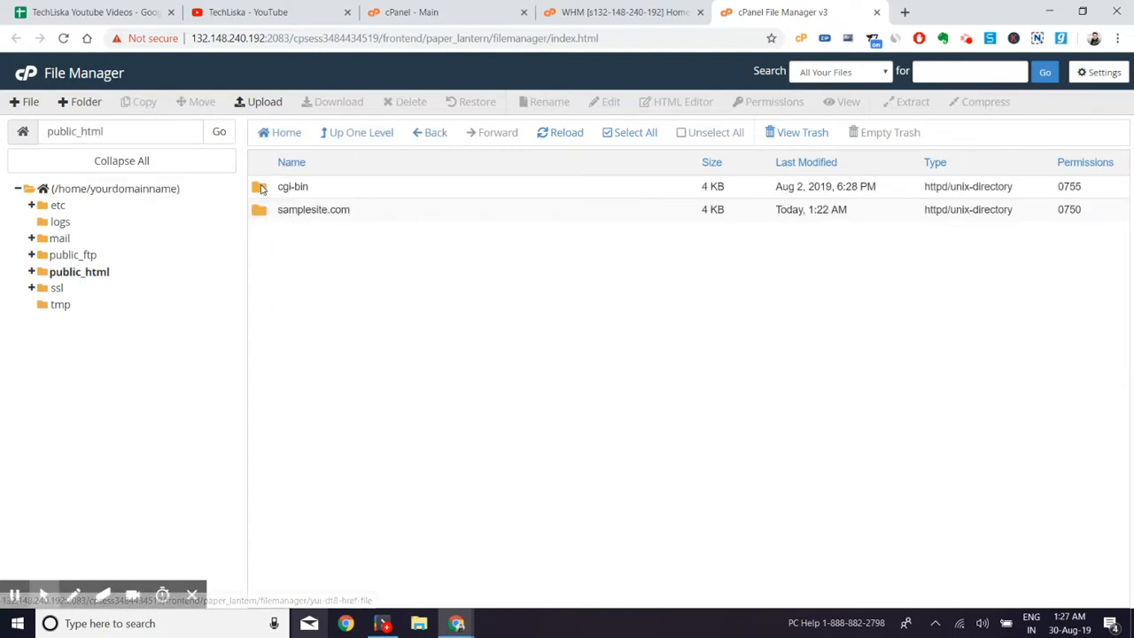
{"action": "double_click", "coordinate": [257, 210]}
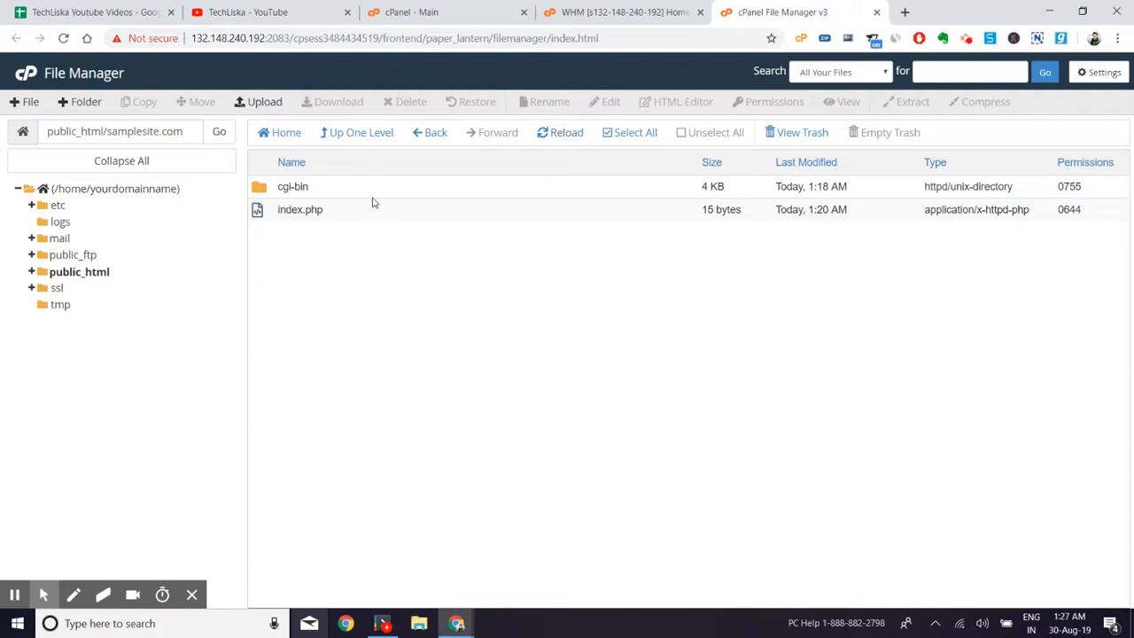
{"action": "left_click", "coordinate": [352, 139]}
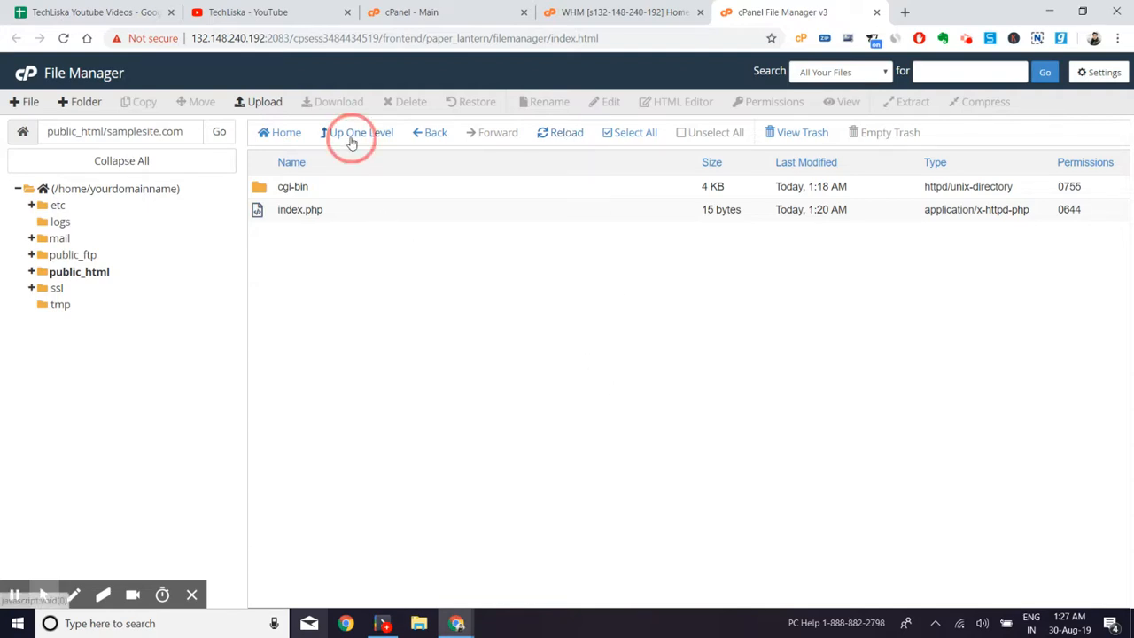
Step: Switch to WHM, search its functions for "trans" and open Convert Addon Domain to Account
{"action": "left_click", "coordinate": [611, 12]}
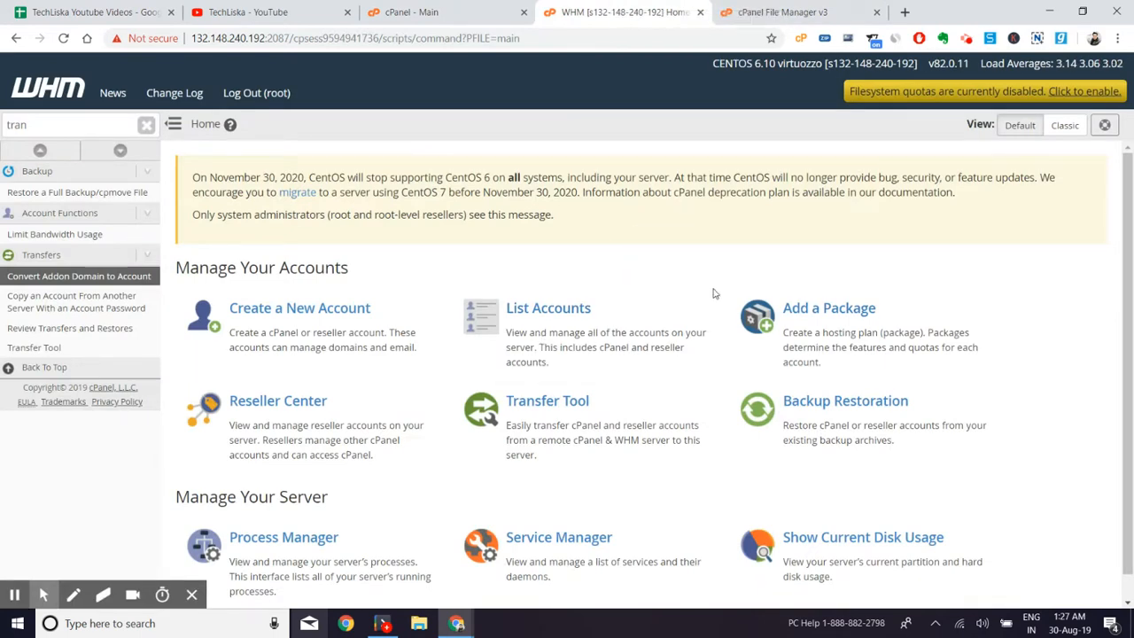
{"action": "double_click", "coordinate": [60, 128]}
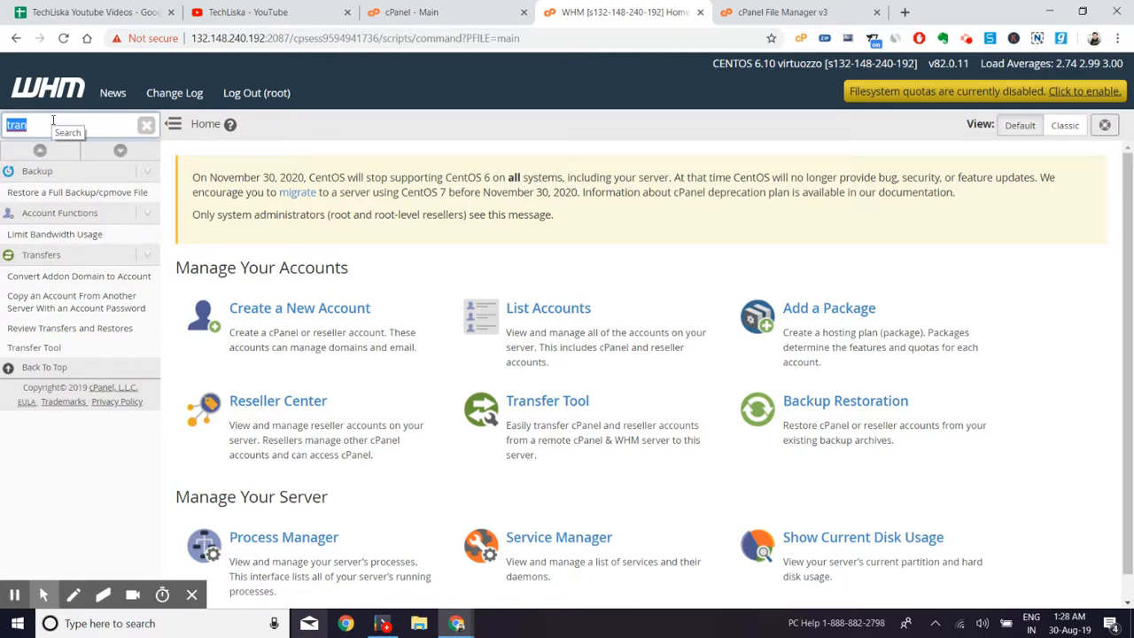
{"action": "key", "text": "BackSpace"}
{"action": "type", "text": "tra"}
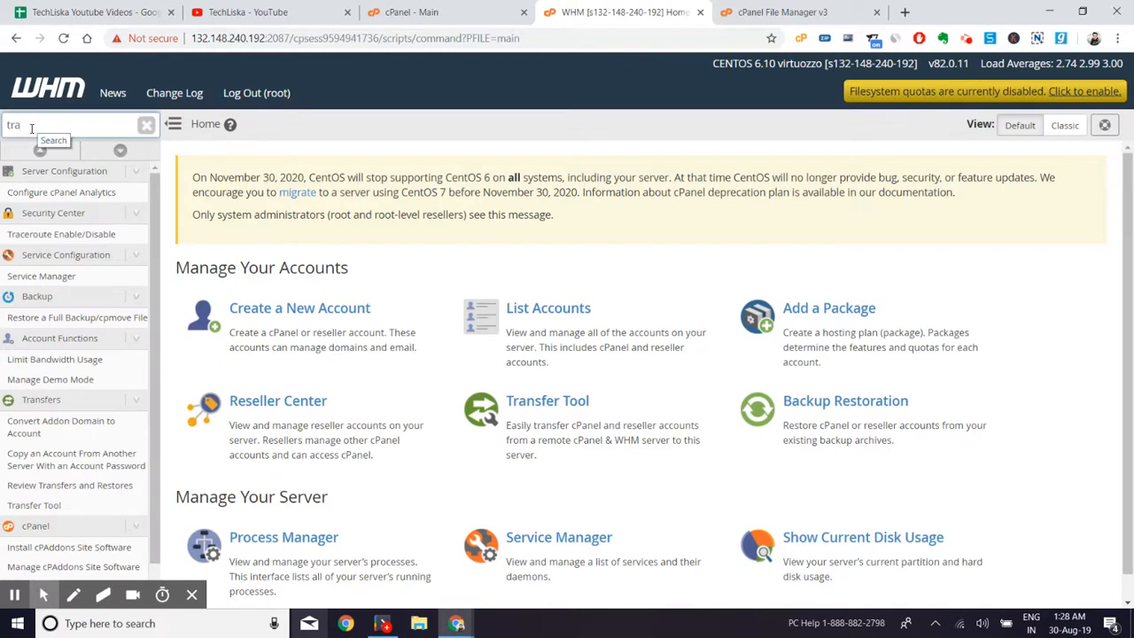
{"action": "type", "text": "ns"}
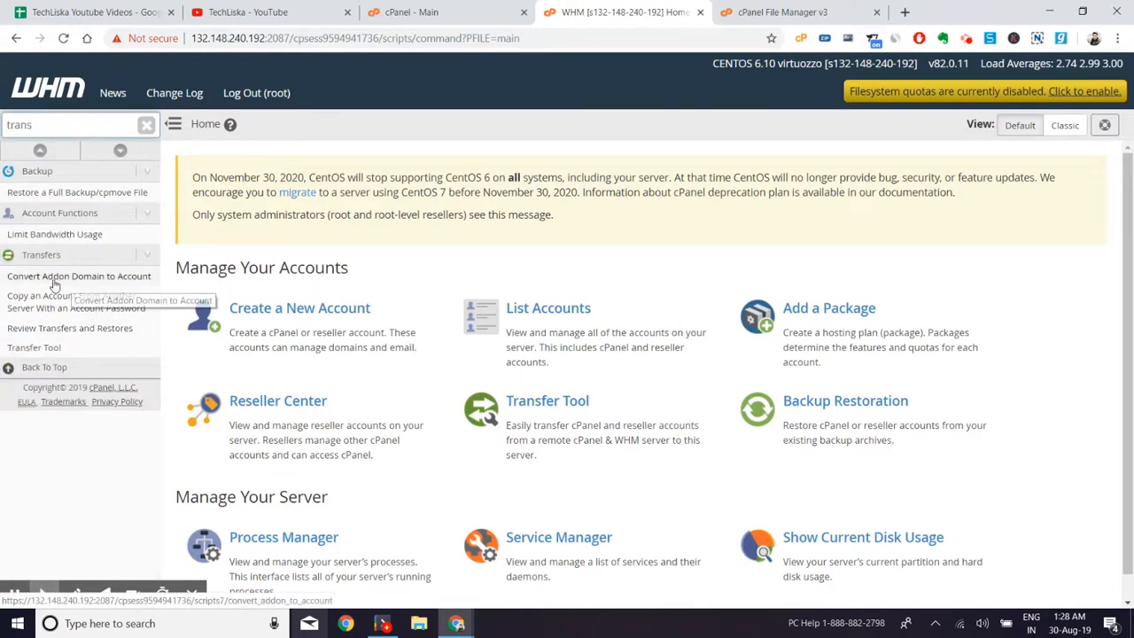
{"action": "left_click", "coordinate": [103, 278]}
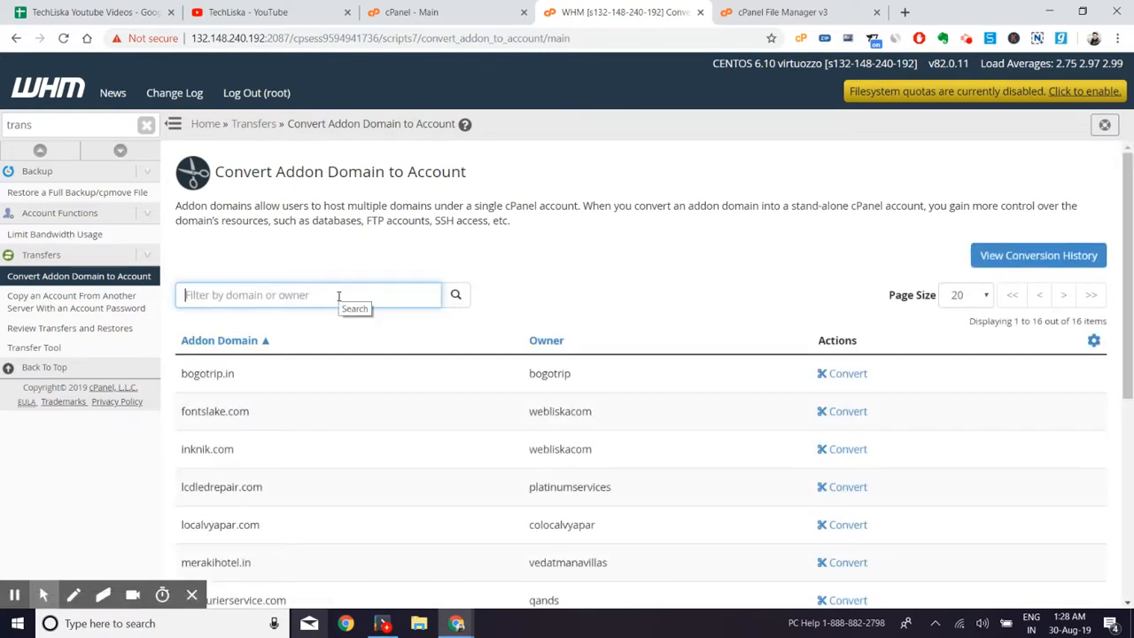
Step: Filter the addon domains by "sample" and open the conversion settings for samplesite.com
{"action": "type", "text": "sample"}
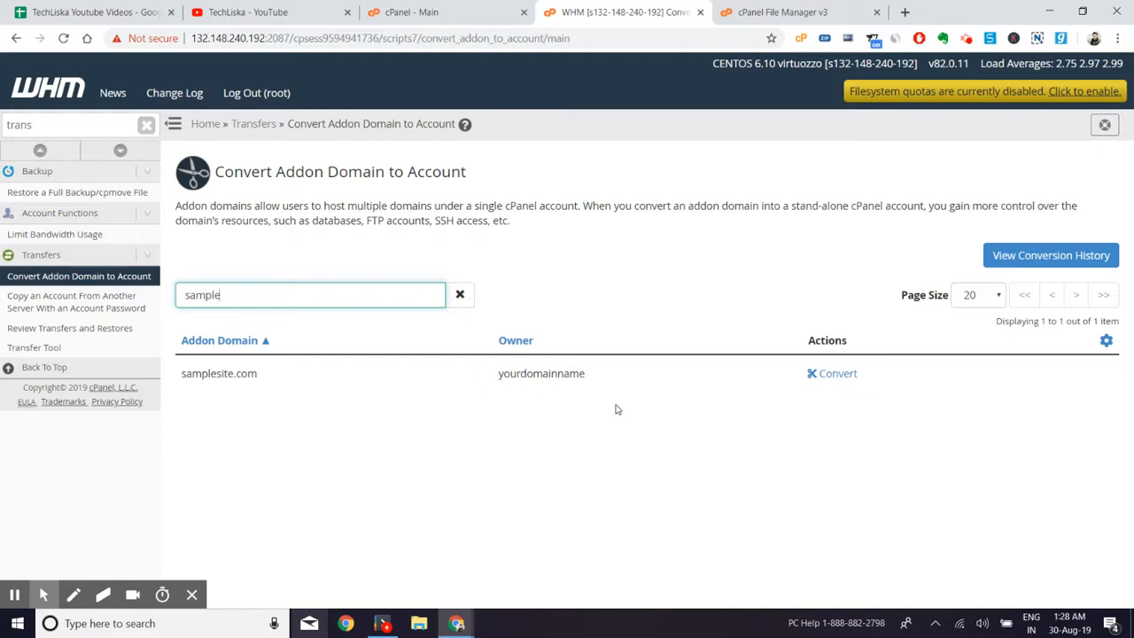
{"action": "left_click", "coordinate": [833, 374]}
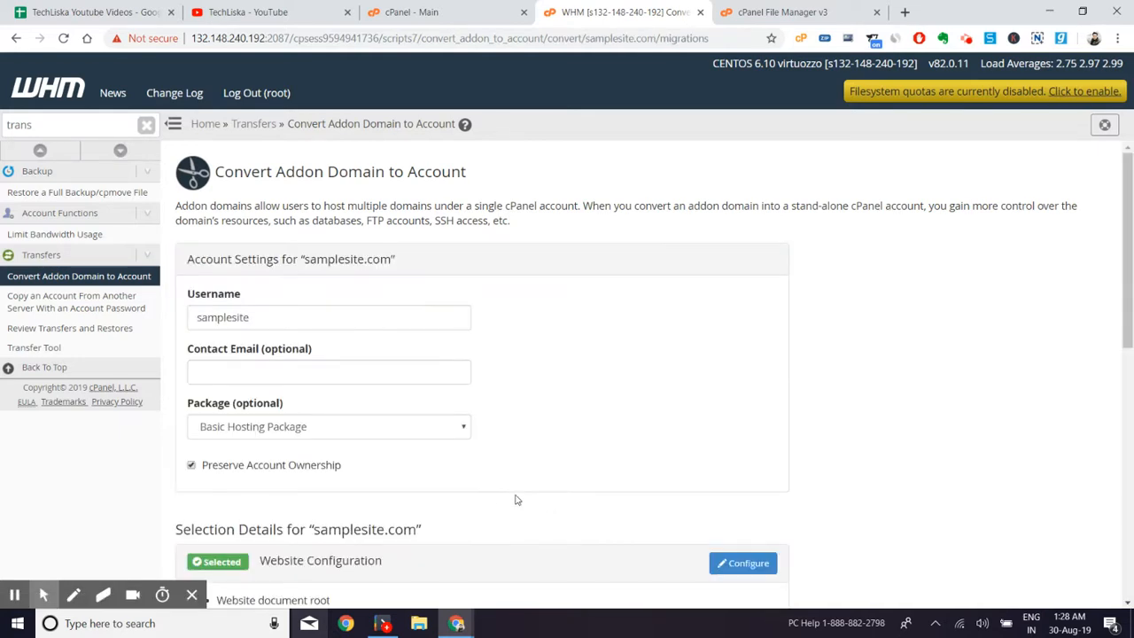
Step: Keep samplesite as the new account's username, leave the contact email empty and choose the Basic Hosting Package
{"action": "scroll", "coordinate": [624, 281], "scroll_direction": "down", "scroll_amount": 1}
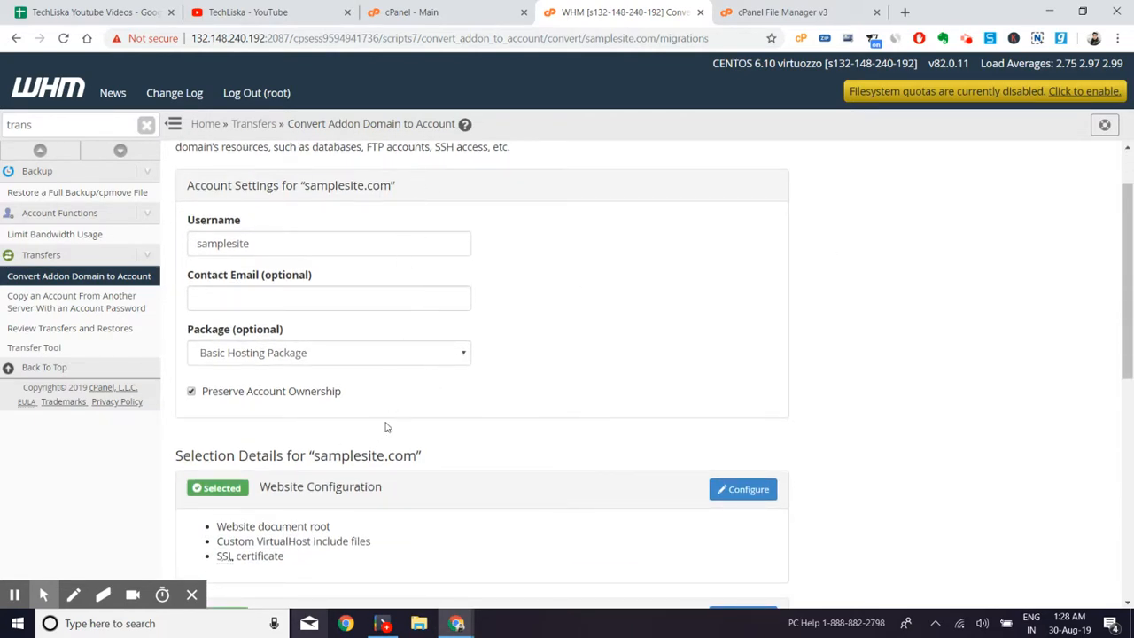
{"action": "left_click", "coordinate": [270, 244]}
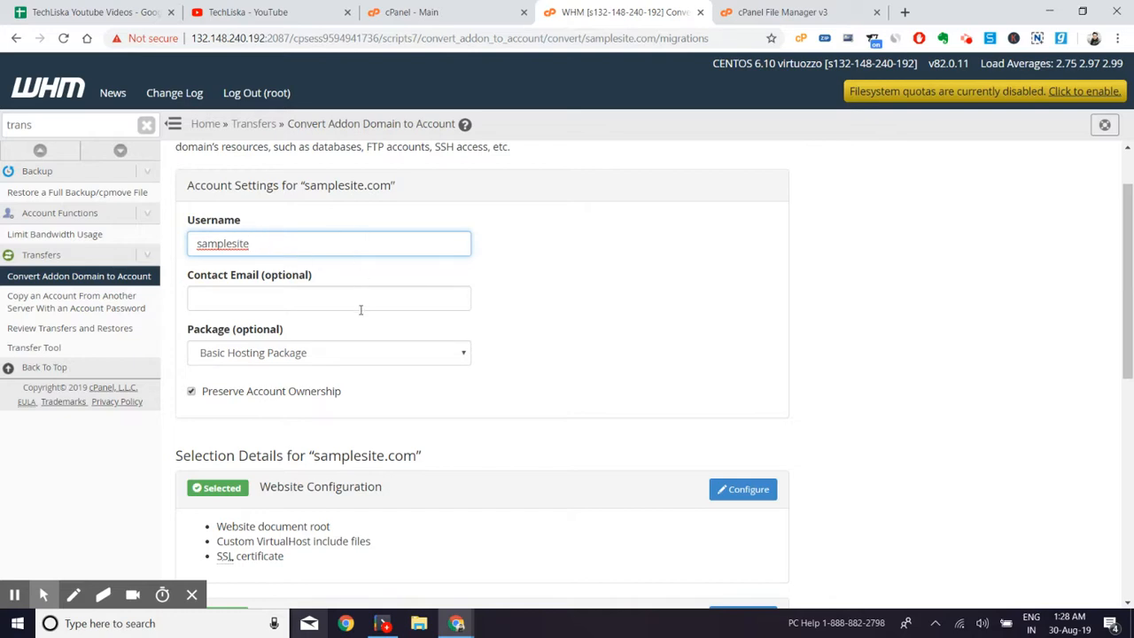
{"action": "left_click", "coordinate": [288, 299]}
{"action": "left_click", "coordinate": [502, 302]}
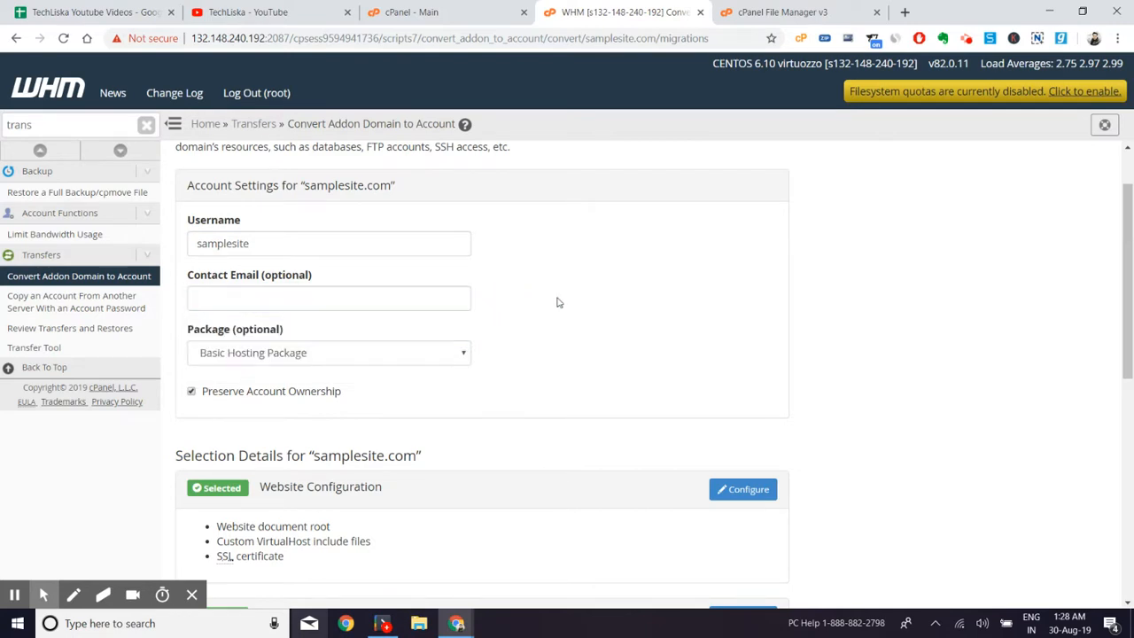
{"action": "scroll", "coordinate": [566, 303], "scroll_direction": "down", "scroll_amount": 1}
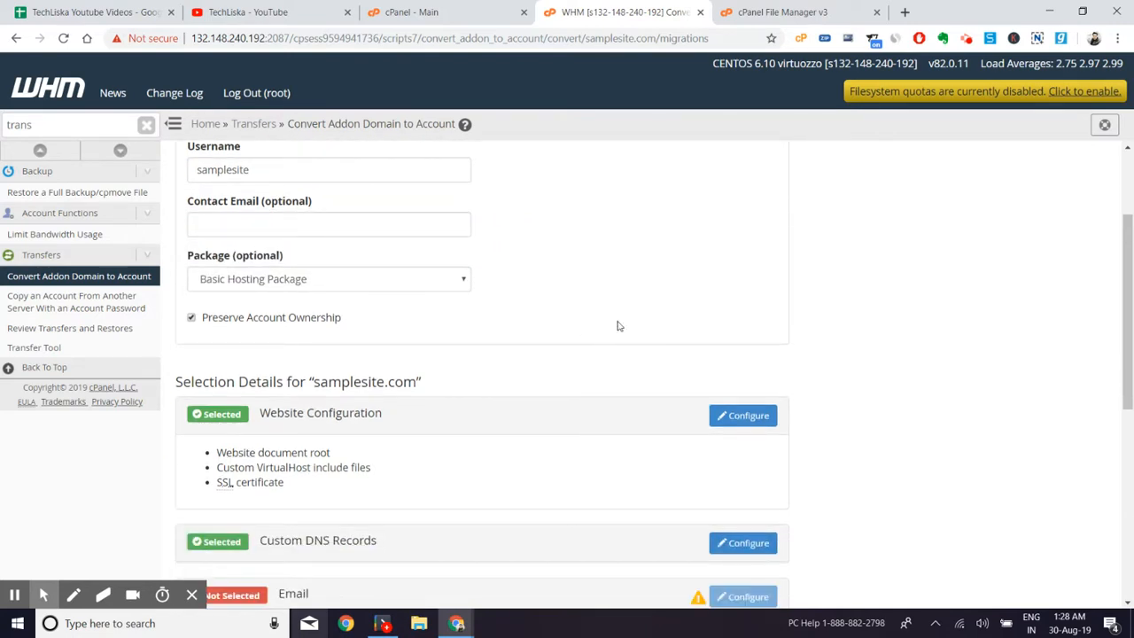
{"action": "left_click", "coordinate": [386, 284]}
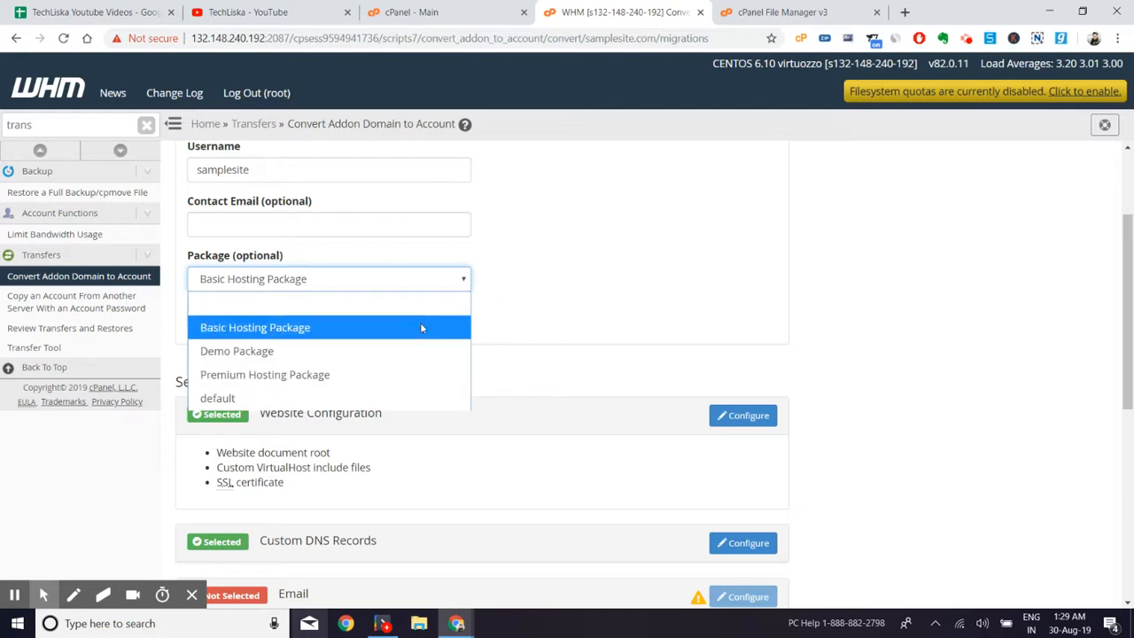
{"action": "left_click", "coordinate": [327, 329]}
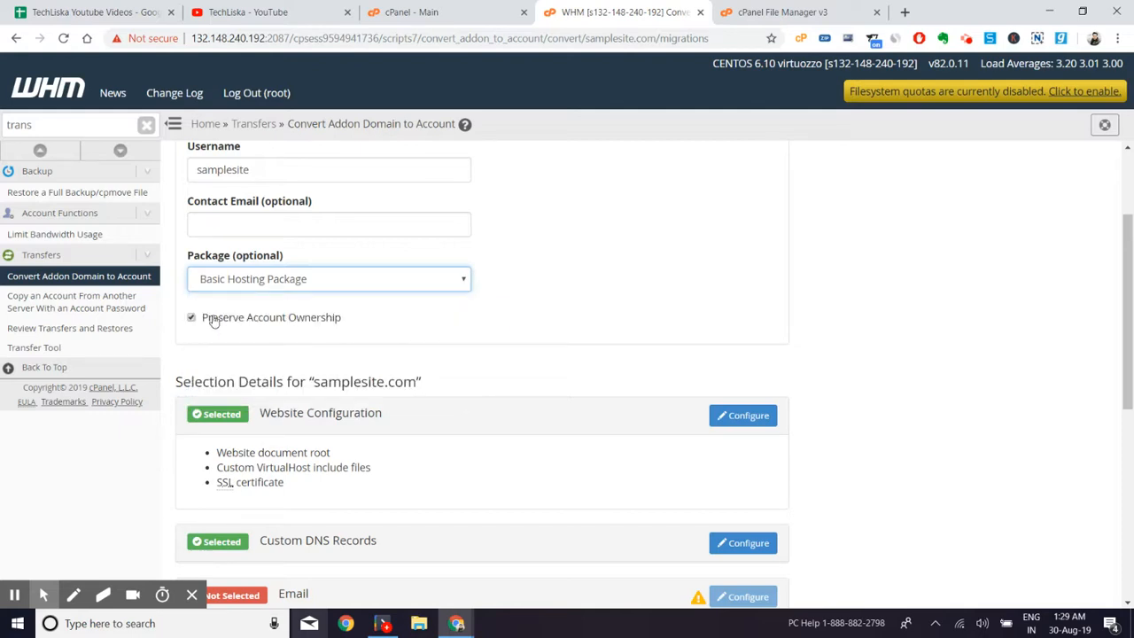
Step: Review the account settings and selection details for samplesite.com, and start the conversion
{"action": "scroll", "coordinate": [676, 210], "scroll_direction": "down", "scroll_amount": 1}
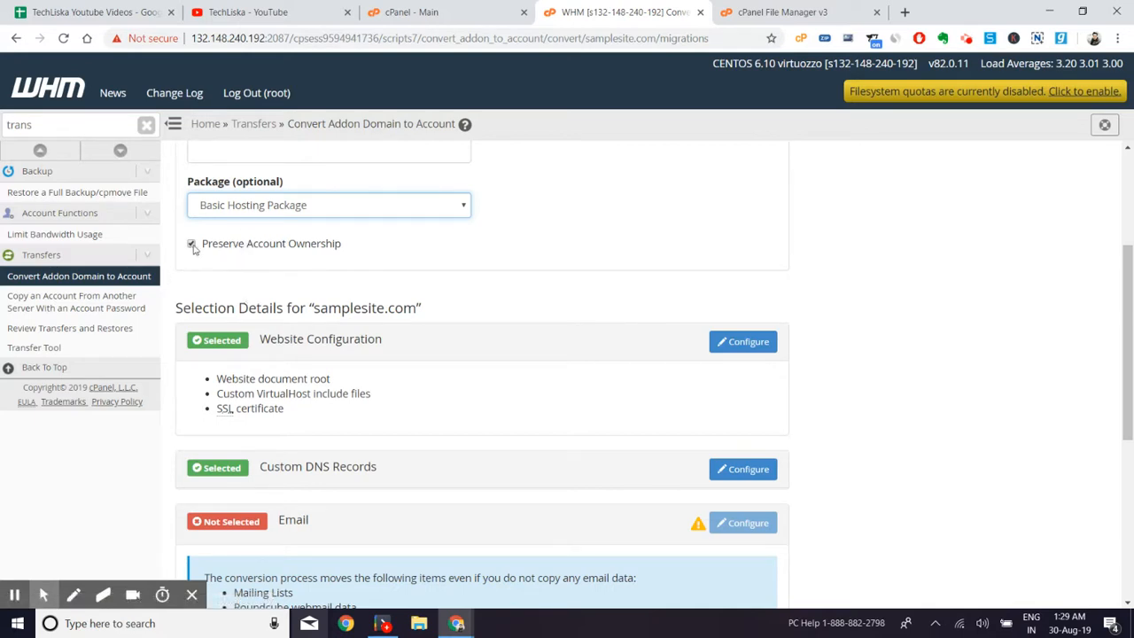
{"action": "scroll", "coordinate": [498, 220], "scroll_direction": "down", "scroll_amount": 1}
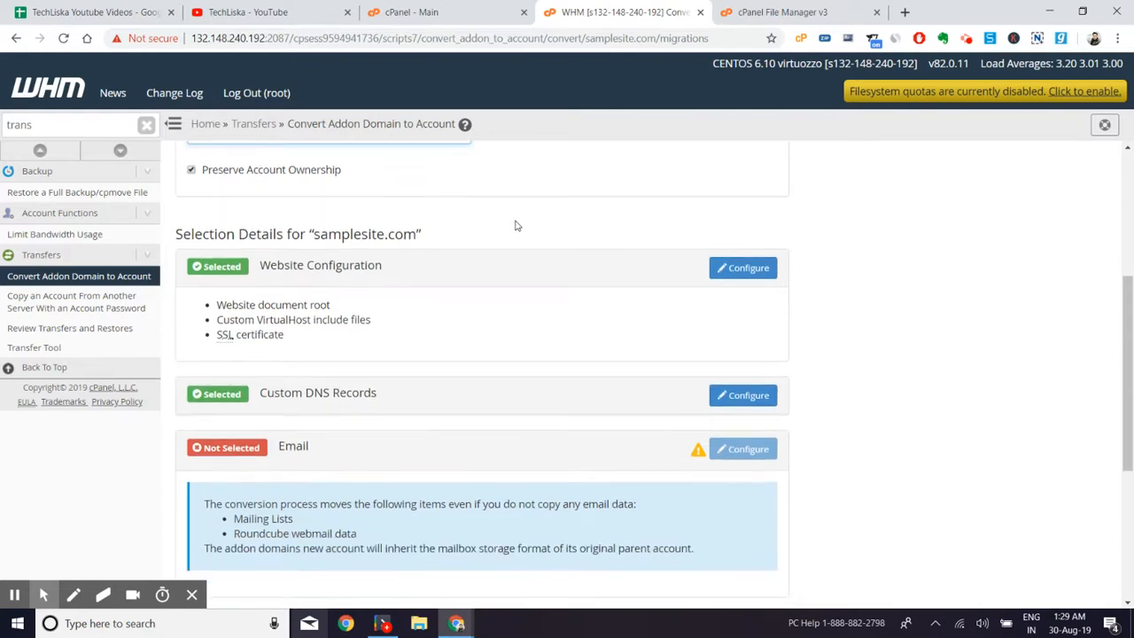
{"action": "scroll", "coordinate": [350, 238], "scroll_direction": "down", "scroll_amount": 1}
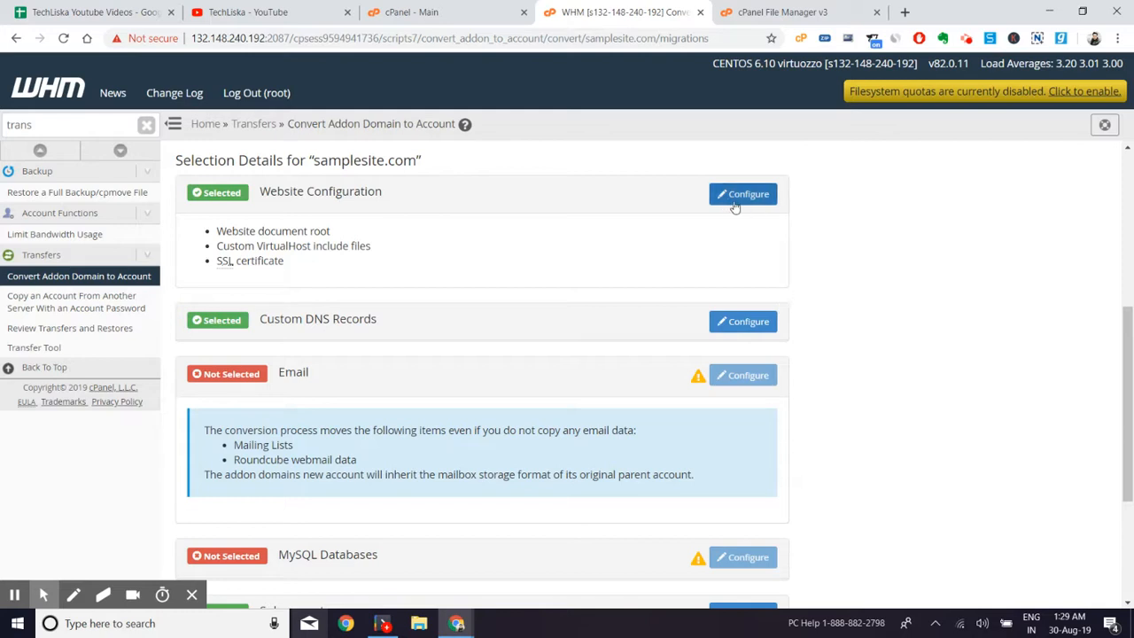
{"action": "scroll", "coordinate": [514, 271], "scroll_direction": "down", "scroll_amount": 1}
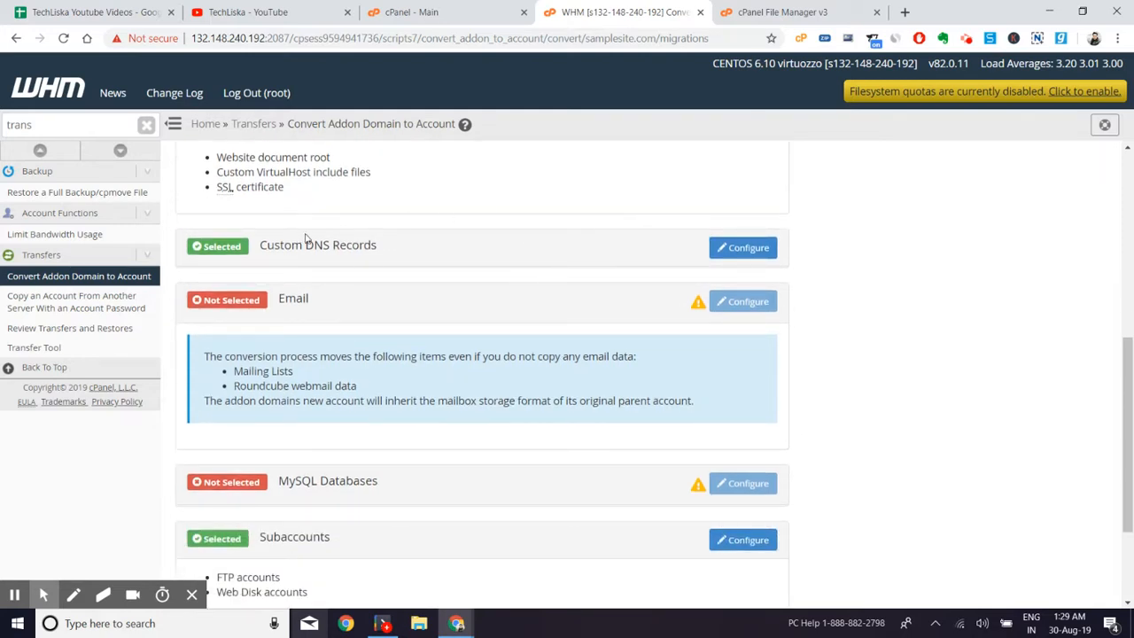
{"action": "scroll", "coordinate": [403, 262], "scroll_direction": "down", "scroll_amount": 1}
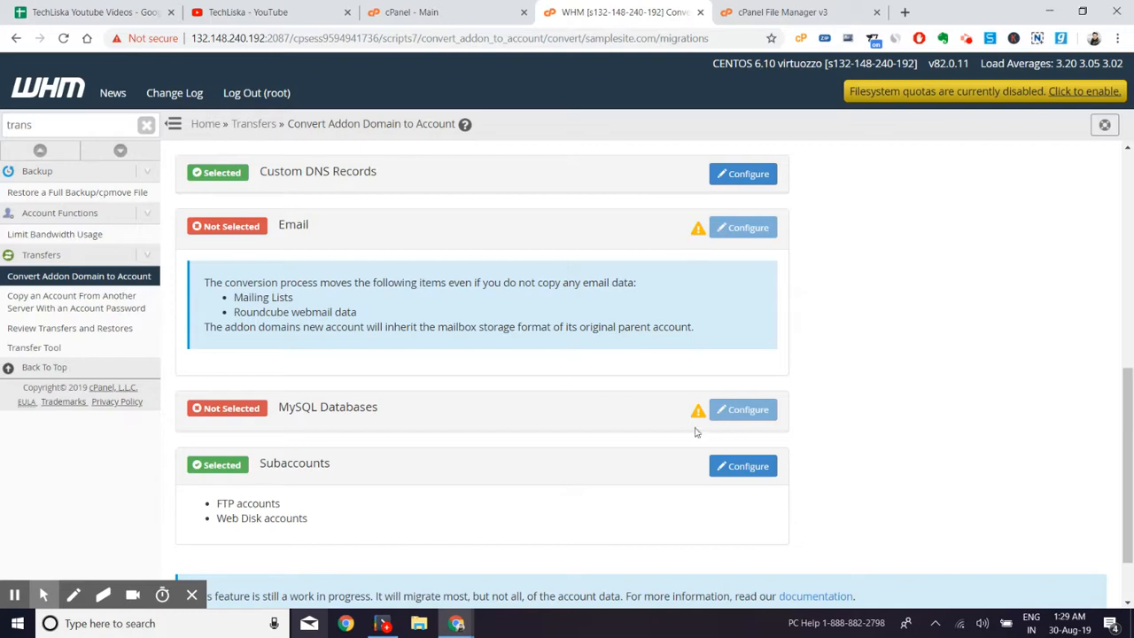
{"action": "scroll", "coordinate": [620, 389], "scroll_direction": "down", "scroll_amount": 1}
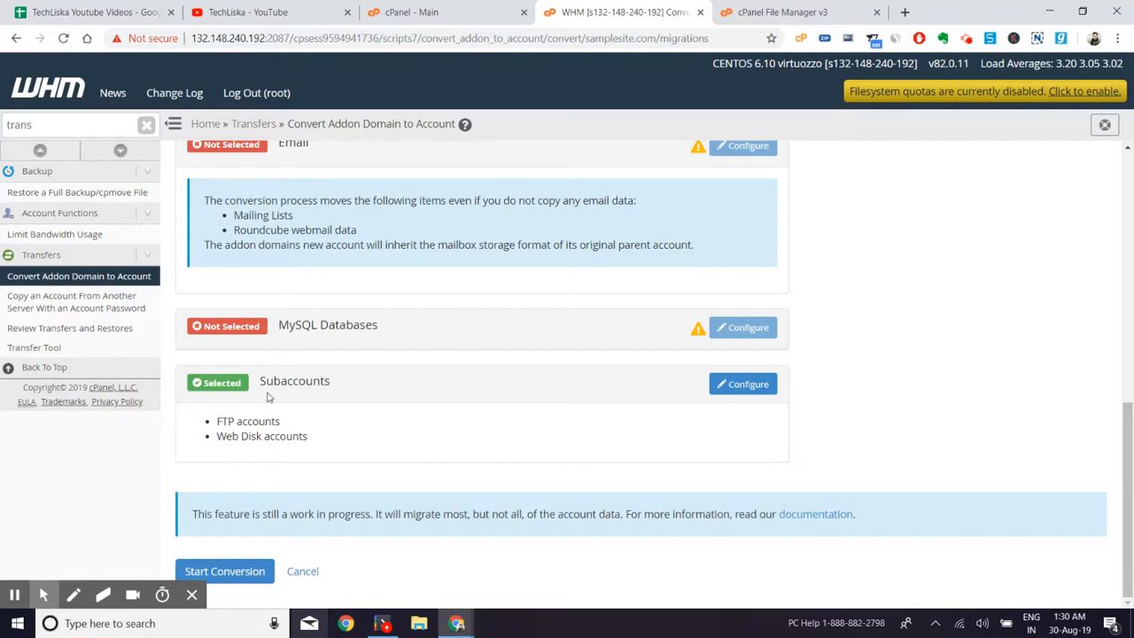
{"action": "scroll", "coordinate": [473, 407], "scroll_direction": "up", "scroll_amount": 7}
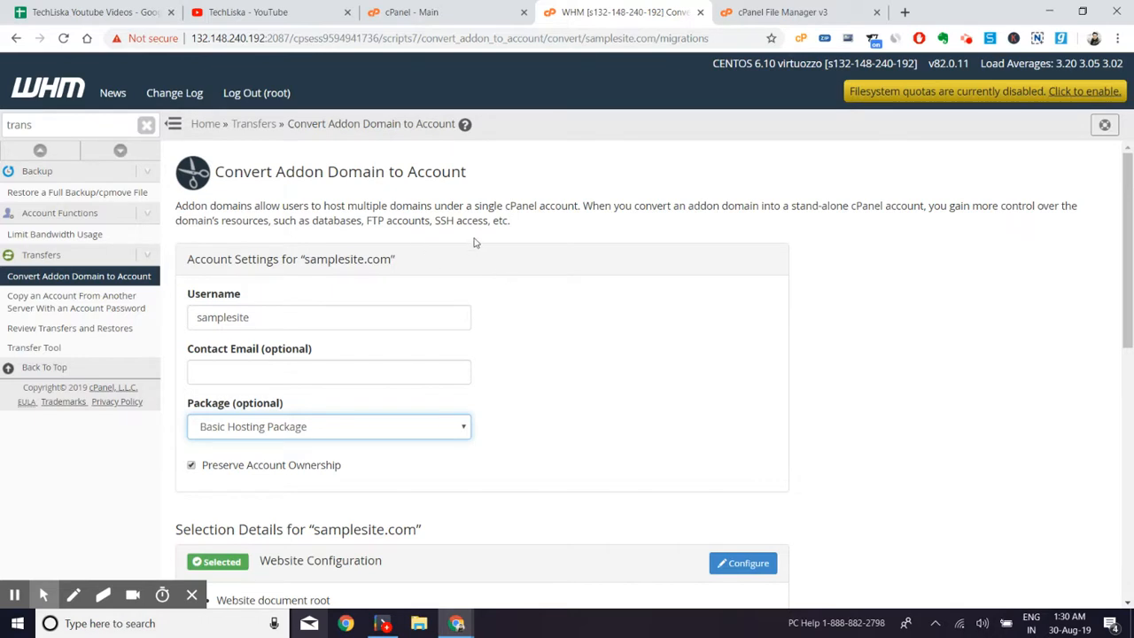
{"action": "scroll", "coordinate": [603, 255], "scroll_direction": "down", "scroll_amount": 5}
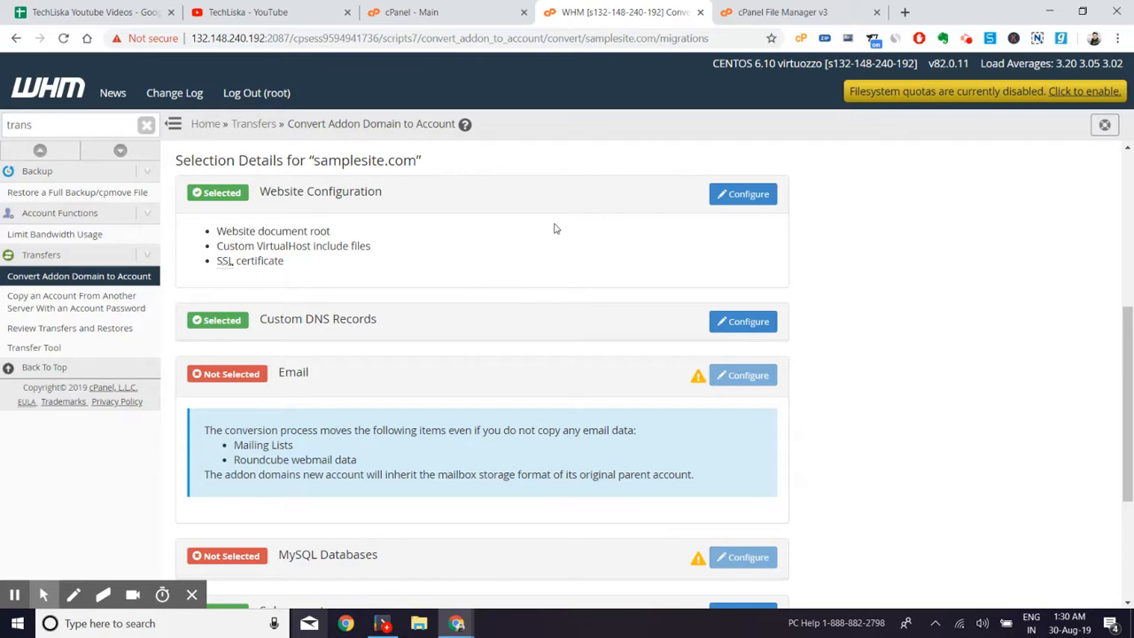
{"action": "scroll", "coordinate": [396, 298], "scroll_direction": "down", "scroll_amount": 3}
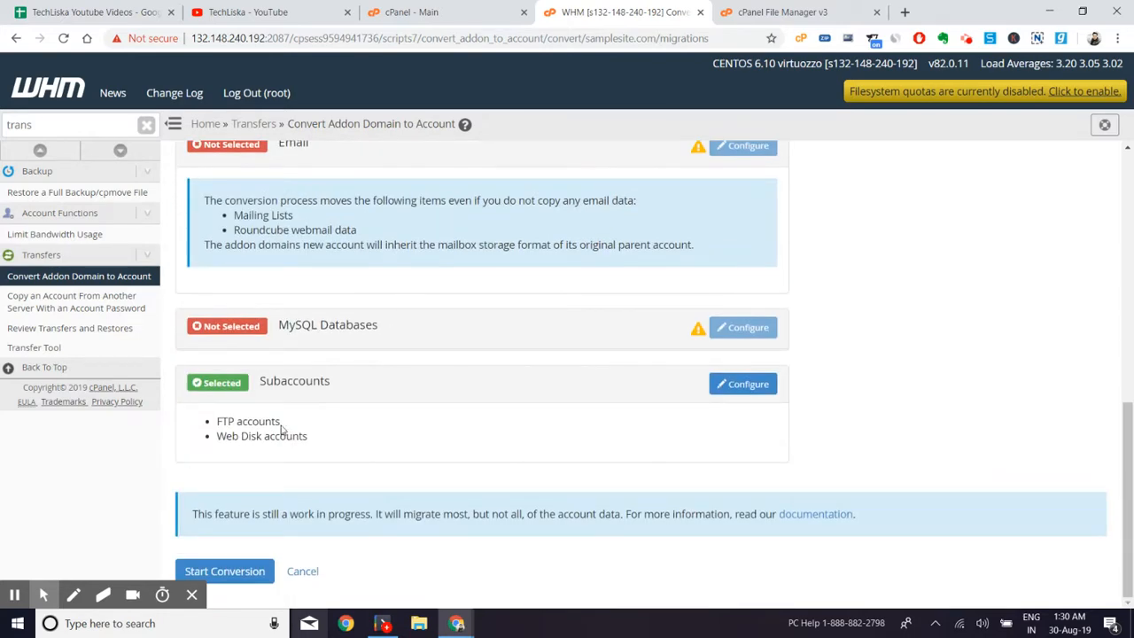
{"action": "left_click", "coordinate": [244, 569]}
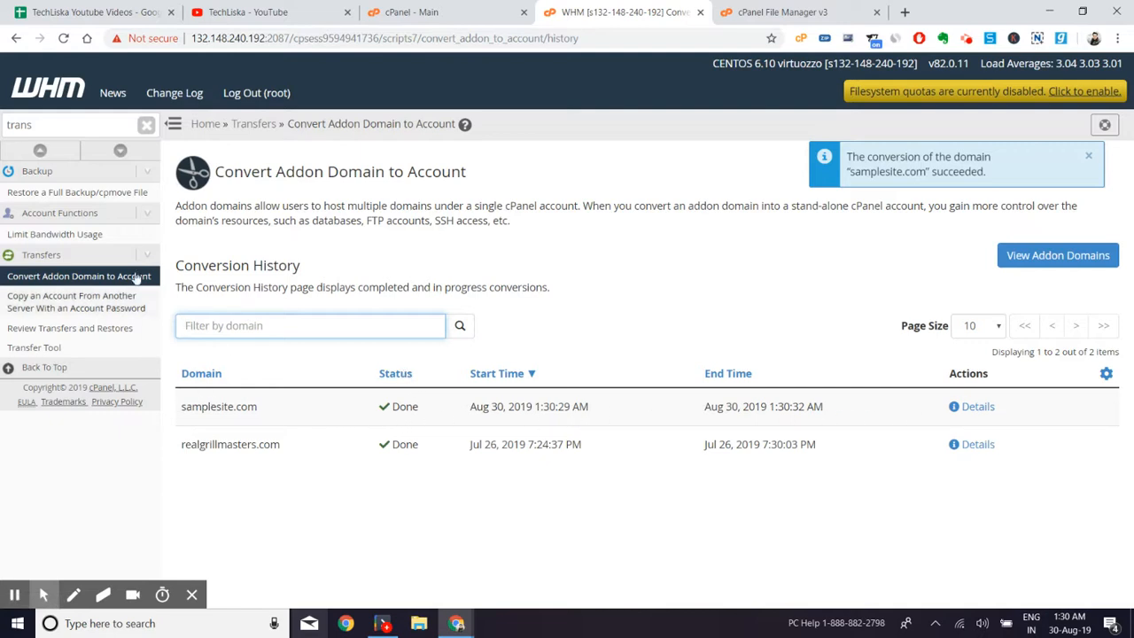
Step: Search the WHM functions for "list" and open List Accounts
{"action": "left_click", "coordinate": [94, 125]}
{"action": "double_click", "coordinate": [95, 125]}
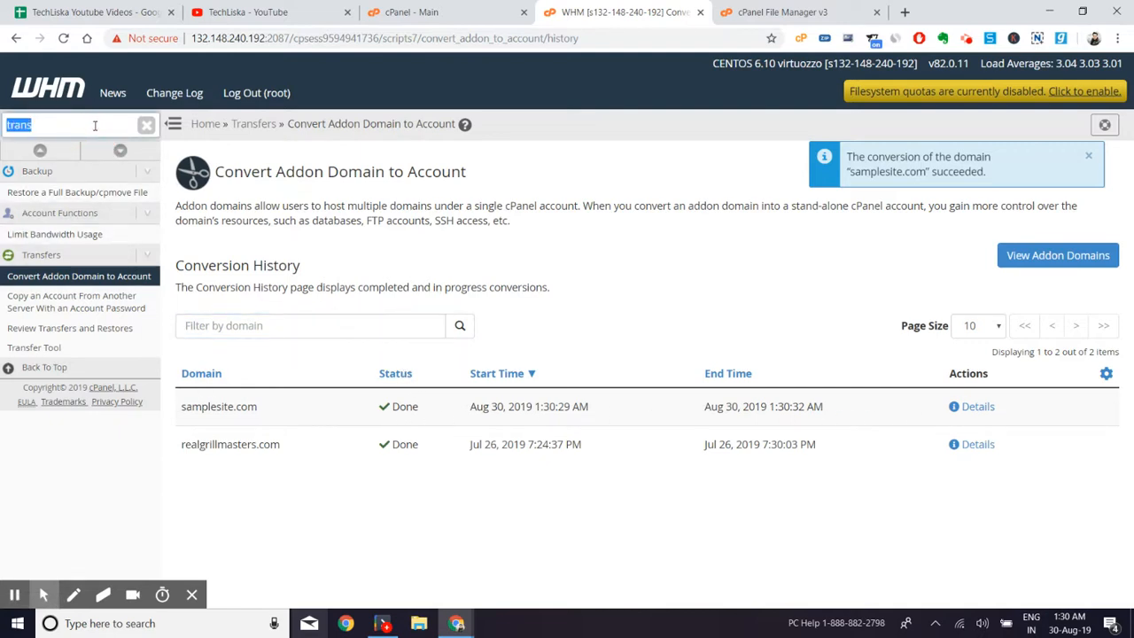
{"action": "type", "text": "list"}
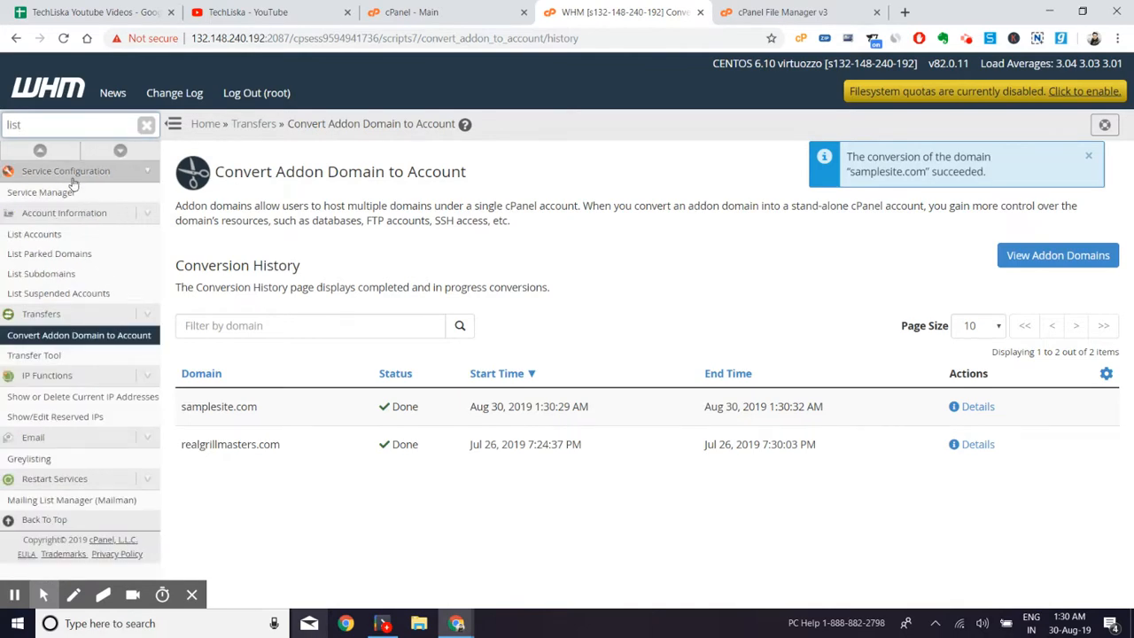
{"action": "left_click", "coordinate": [27, 234]}
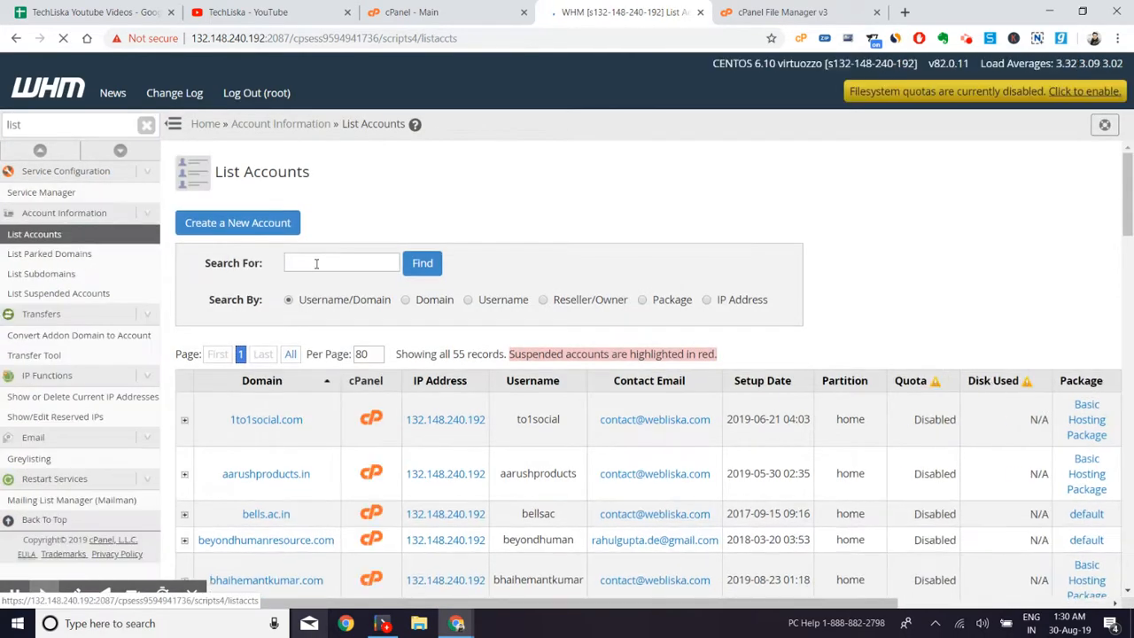
Step: Search the account list by username/domain for "samplesite"
{"action": "left_click", "coordinate": [316, 263]}
{"action": "type", "text": "samplesite"}
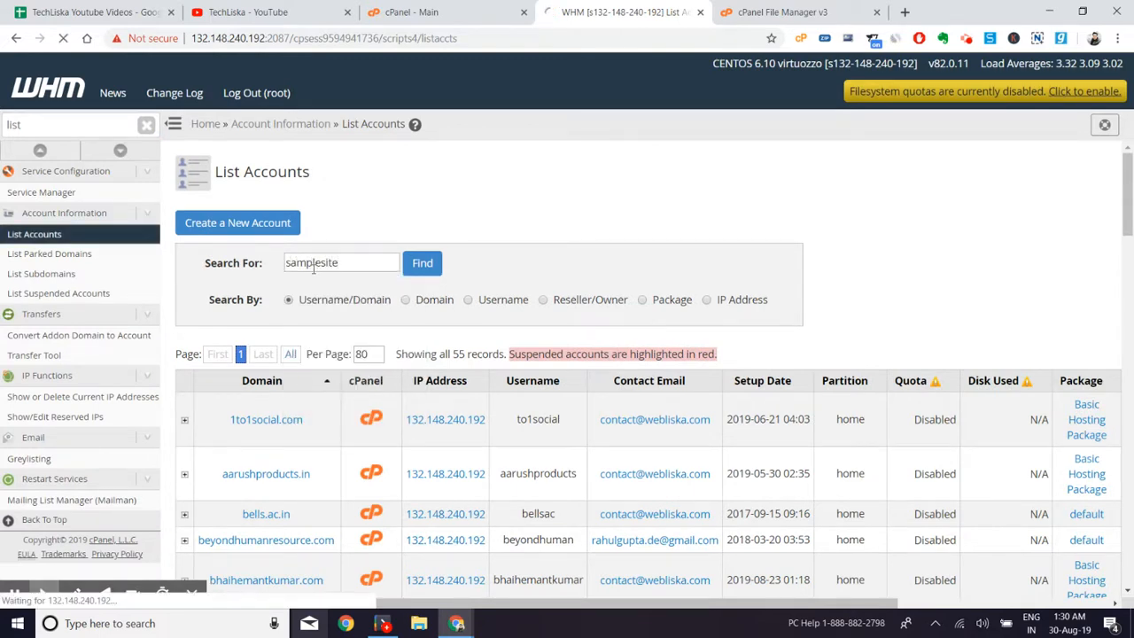
{"action": "key", "text": "Return"}
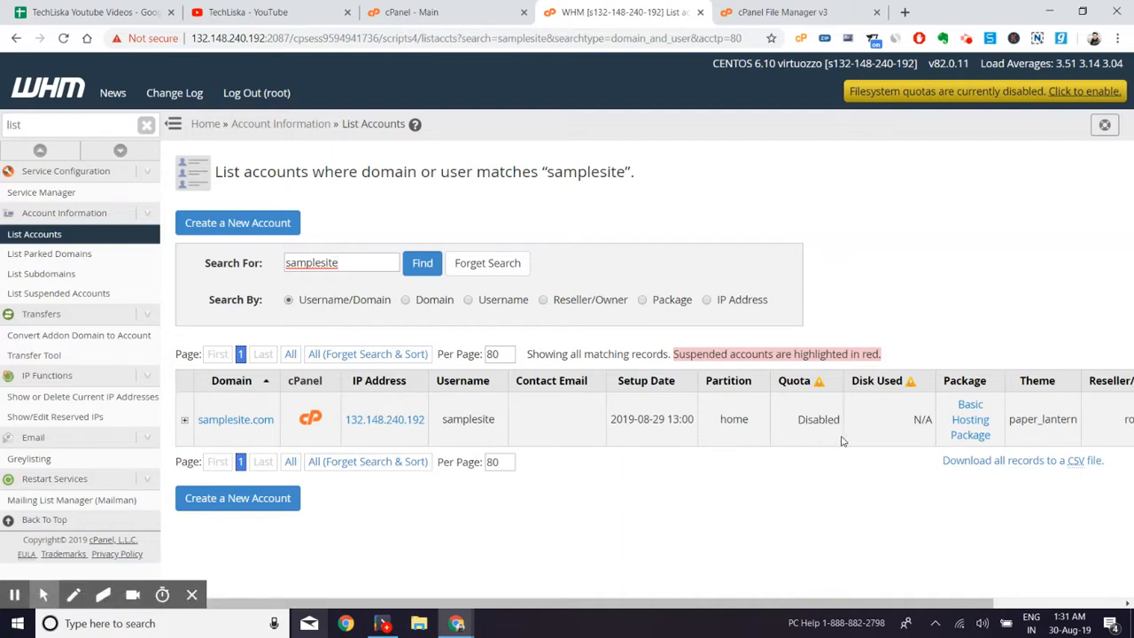
Step: Open the cPanel of samplesite.com and examine the contents of its public_html folder in File Manager
{"action": "left_click", "coordinate": [310, 419]}
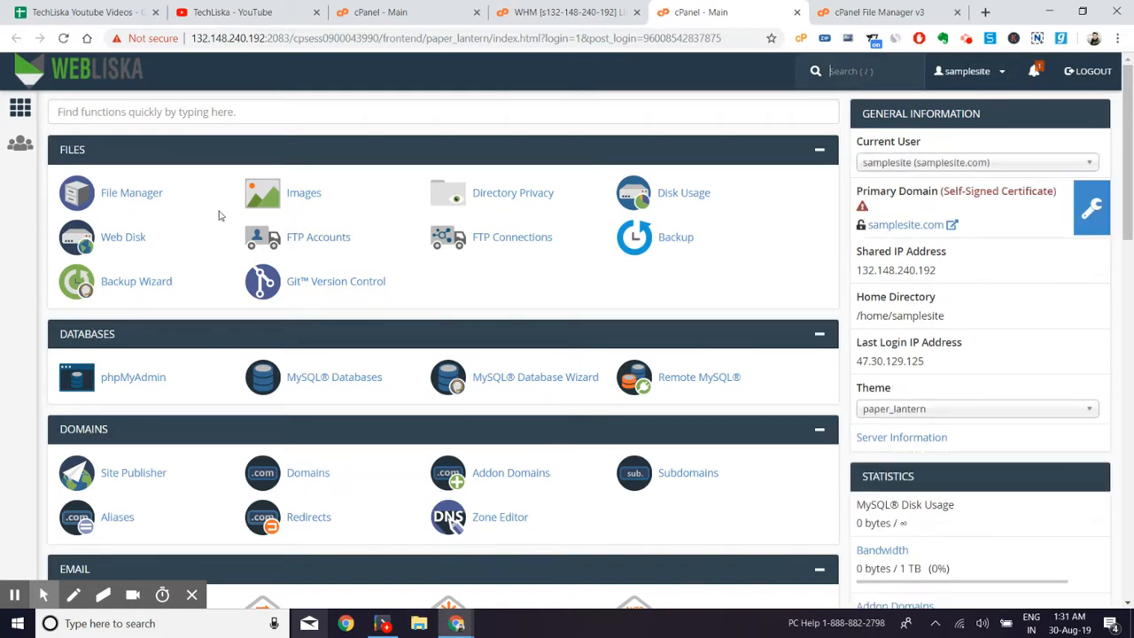
{"action": "left_click", "coordinate": [132, 192]}
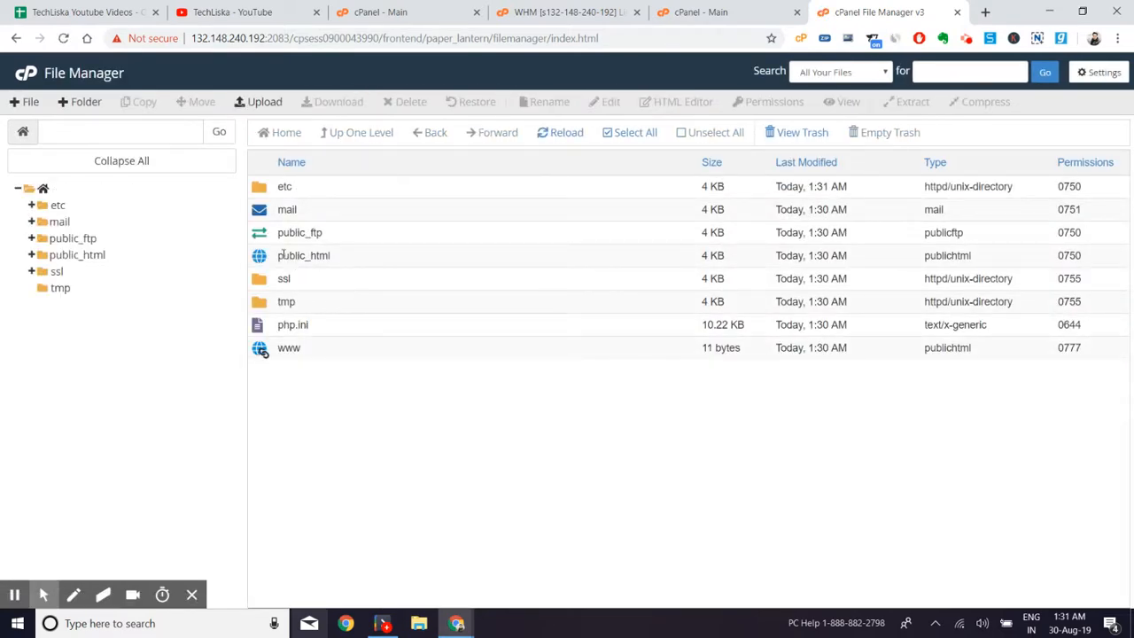
{"action": "double_click", "coordinate": [281, 256]}
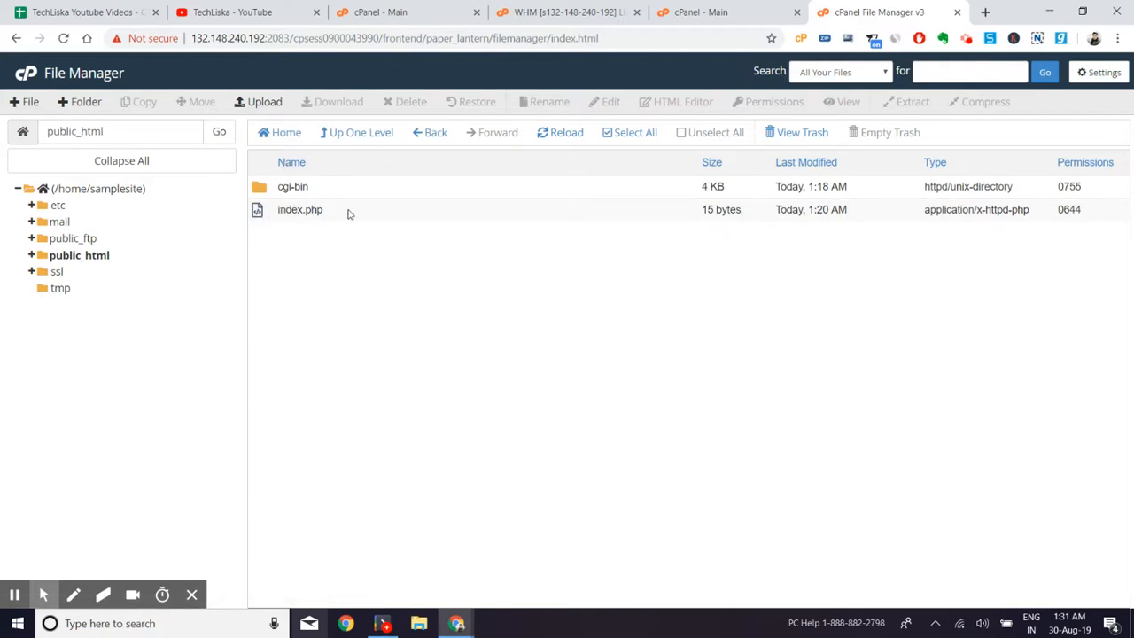
Step: Try to open the Addon Domains page in the already open cPanel session of yourdomainname.com
{"action": "left_click", "coordinate": [417, 12]}
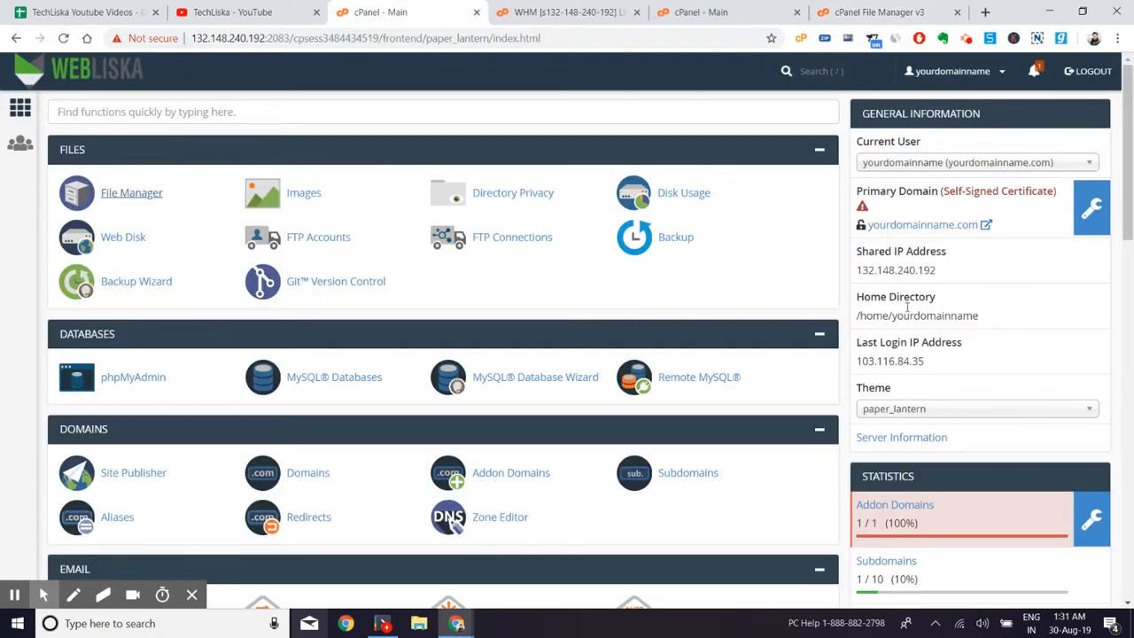
{"action": "scroll", "coordinate": [344, 284], "scroll_direction": "down", "scroll_amount": 2}
{"action": "left_click", "coordinate": [497, 328]}
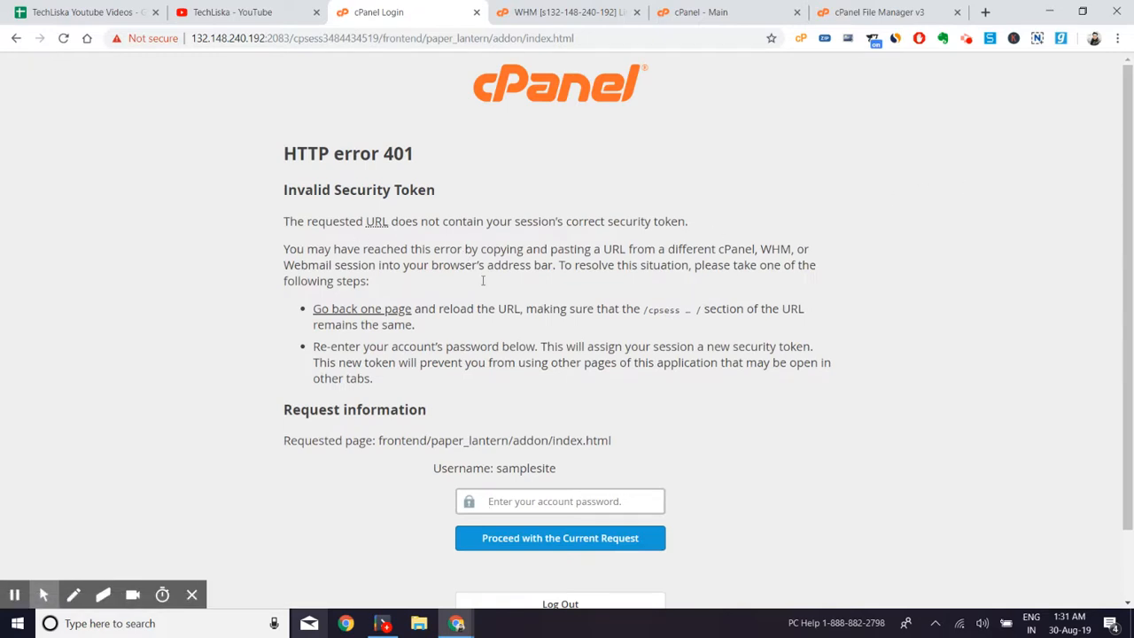
{"action": "scroll", "coordinate": [593, 347], "scroll_direction": "down", "scroll_amount": 1}
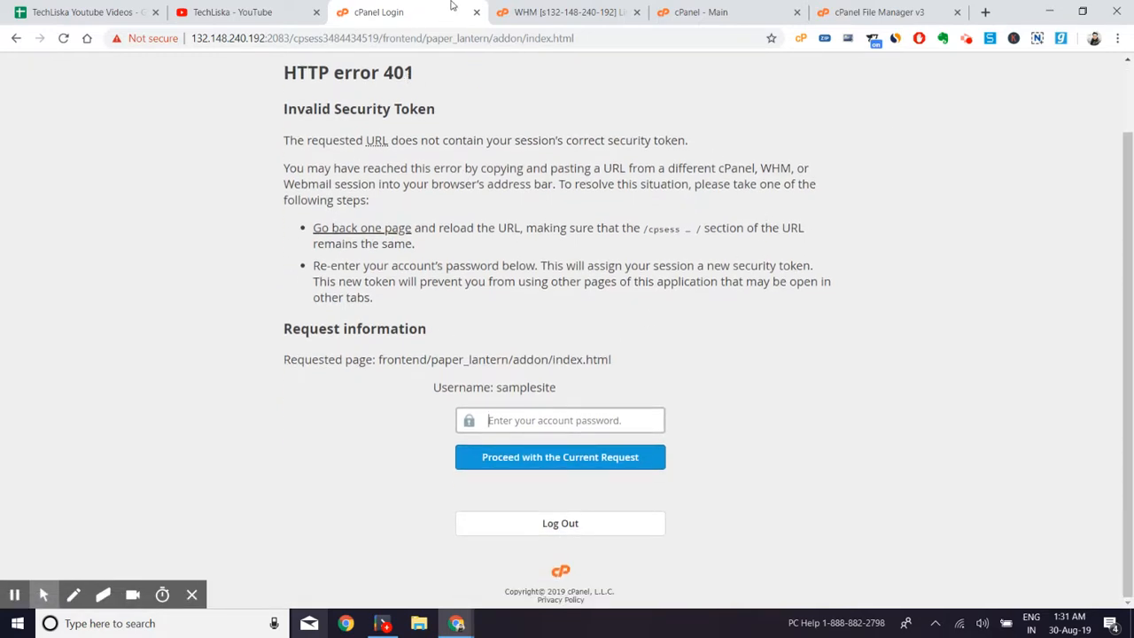
Step: Return to the WHM account list, search it for "yourdomain" and open the cPanel of yourdomainname.com
{"action": "left_click", "coordinate": [549, 12]}
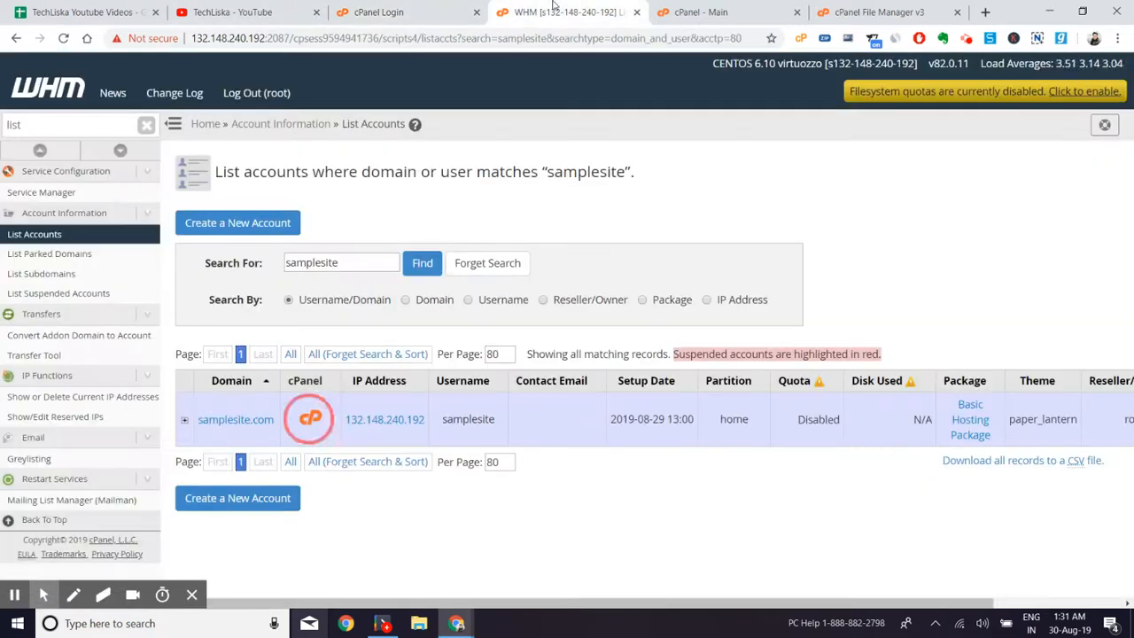
{"action": "double_click", "coordinate": [345, 265]}
{"action": "type", "text": "you"}
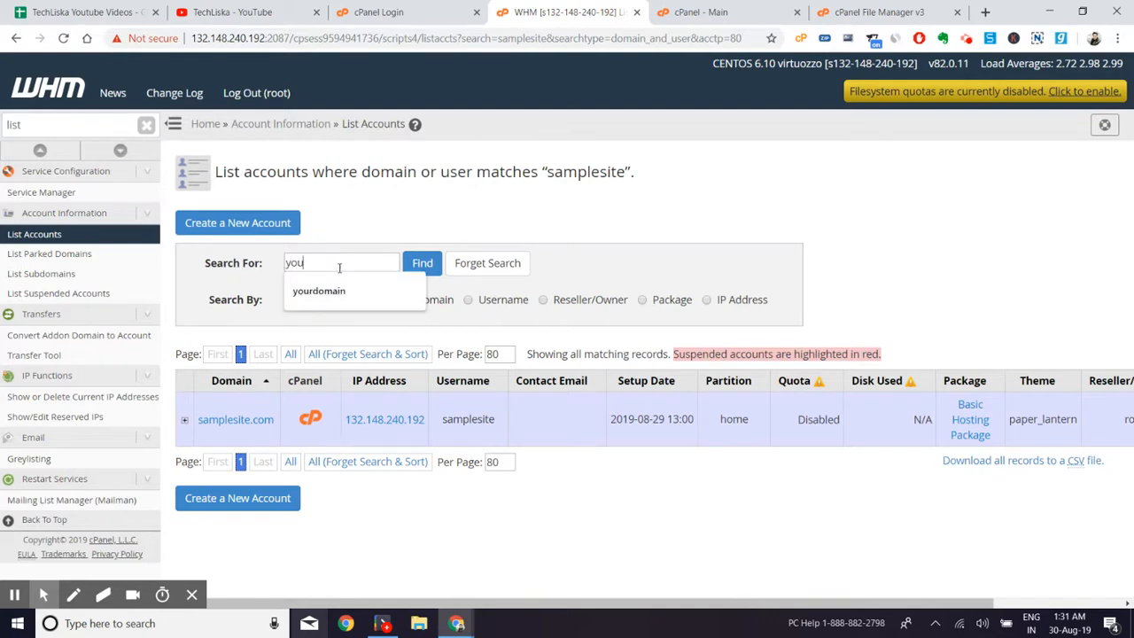
{"action": "type", "text": "rdomain"}
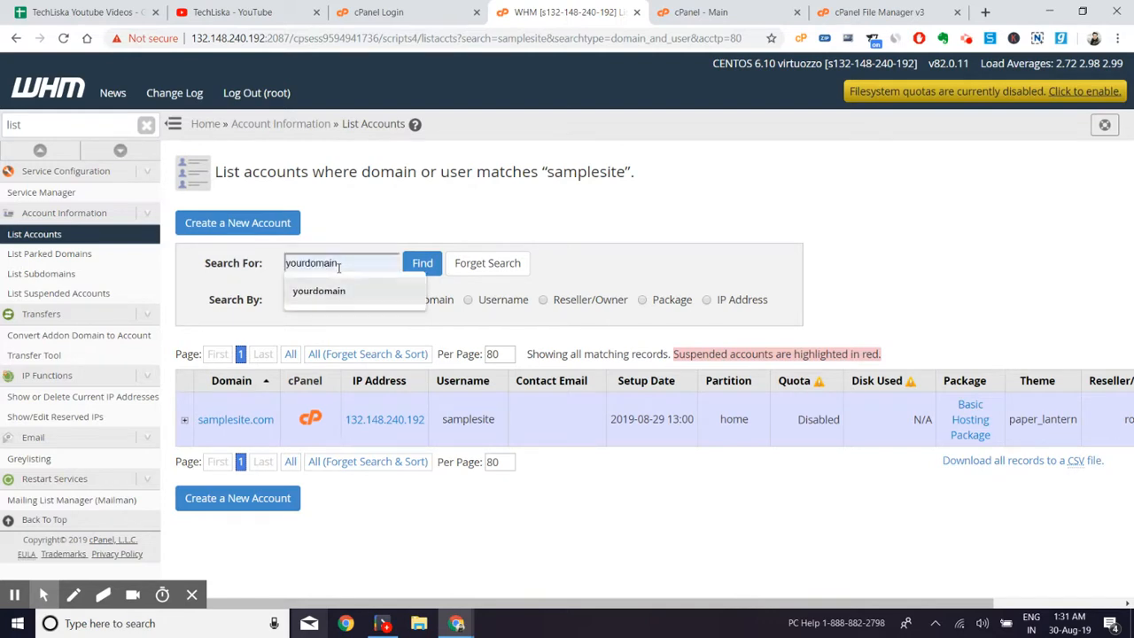
{"action": "key", "text": "Return"}
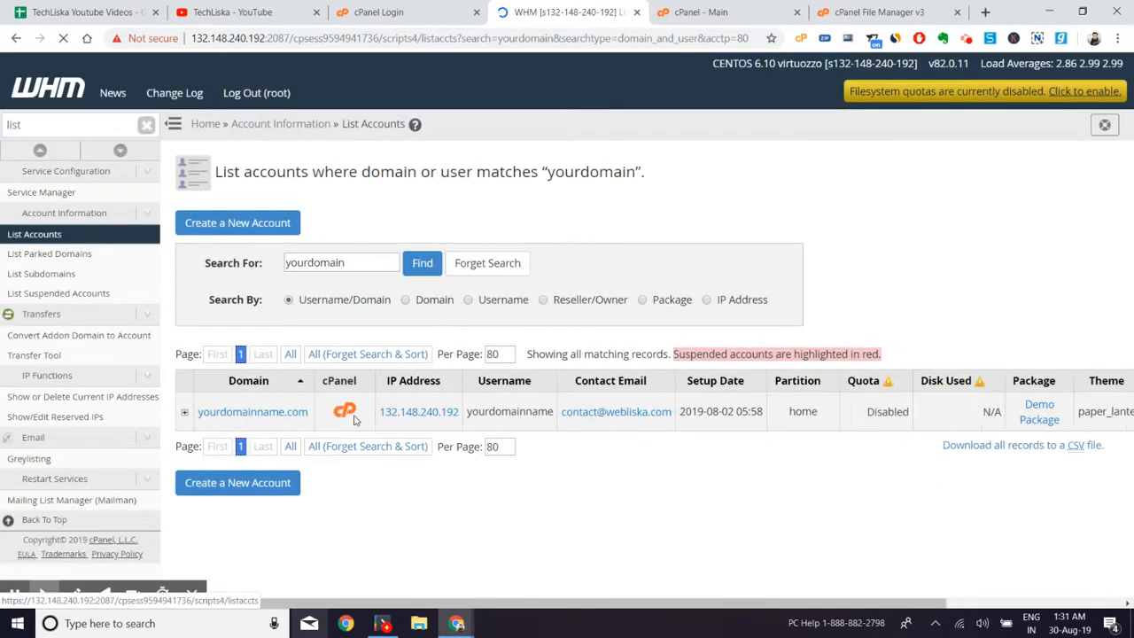
{"action": "left_click", "coordinate": [342, 404]}
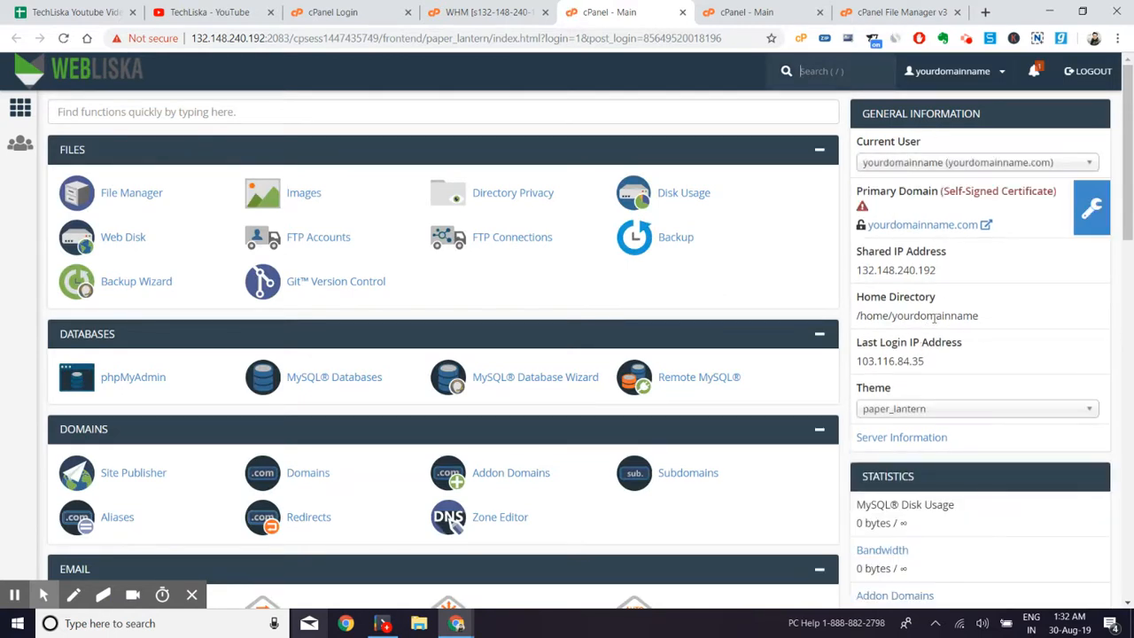
Step: Open Addon Domains for yourdomainname.com and check whether samplesite.com is still listed there
{"action": "scroll", "coordinate": [842, 310], "scroll_direction": "down", "scroll_amount": 1}
{"action": "left_click", "coordinate": [509, 401]}
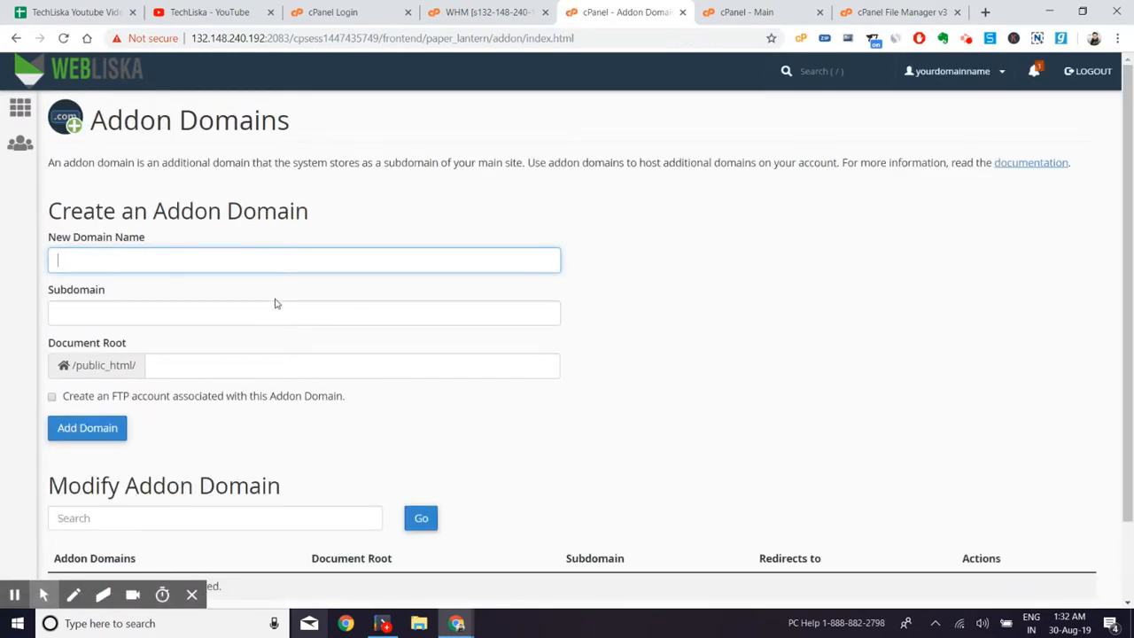
{"action": "scroll", "coordinate": [851, 327], "scroll_direction": "down", "scroll_amount": 1}
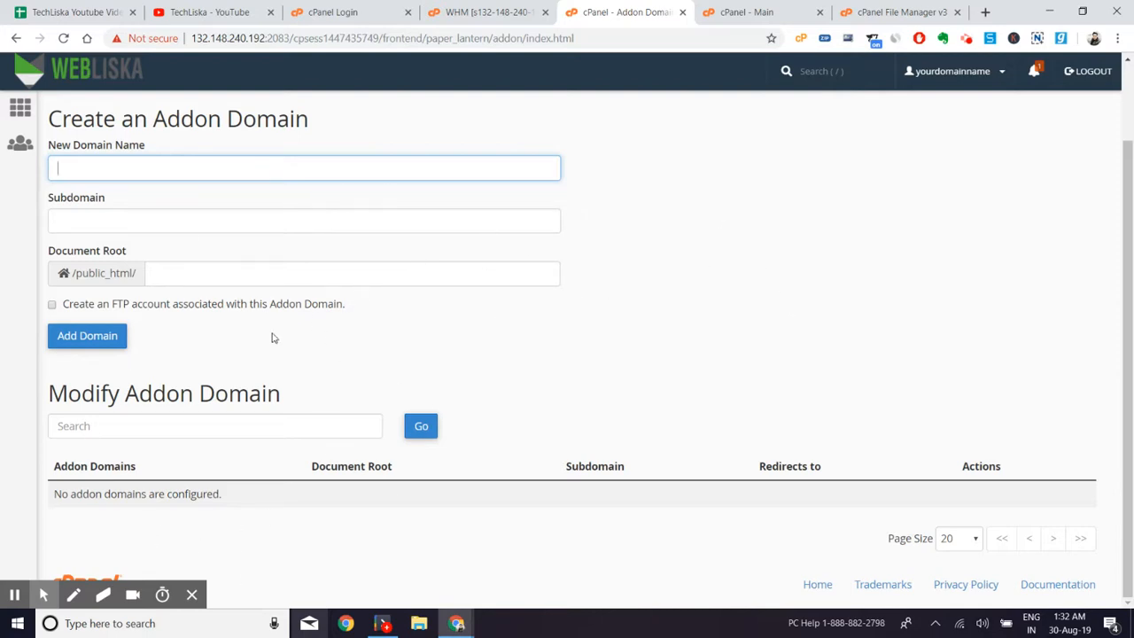
Step: Revisit the samplesite cPanel and its File Manager, and switch to the TechLiska YouTube channel page
{"action": "left_click", "coordinate": [754, 7]}
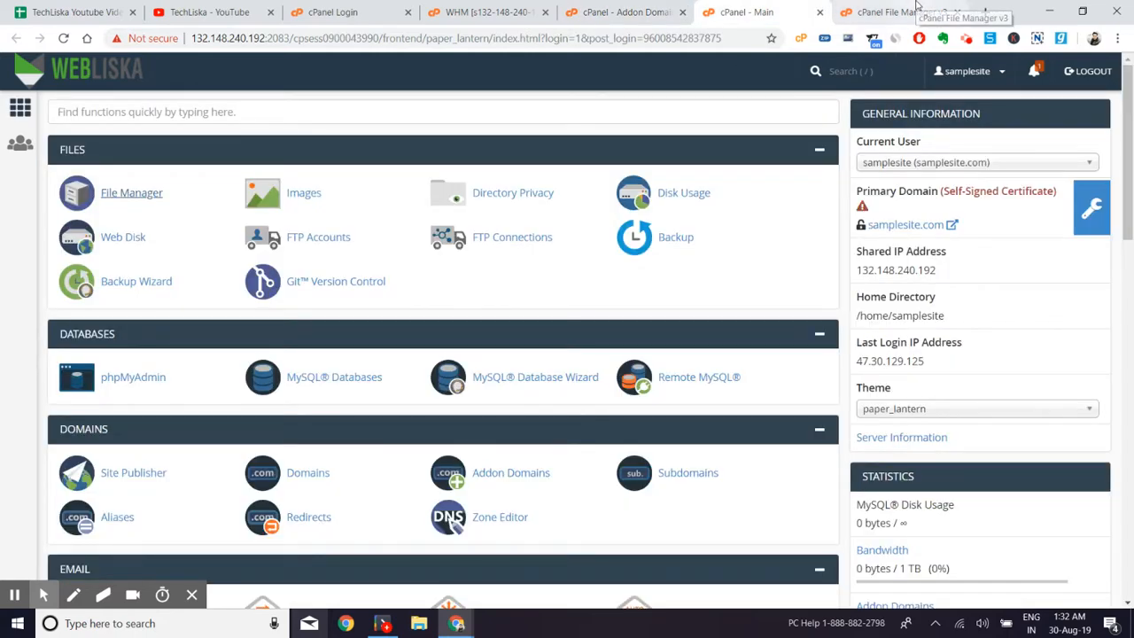
{"action": "left_click", "coordinate": [918, 9]}
{"action": "left_click", "coordinate": [749, 9]}
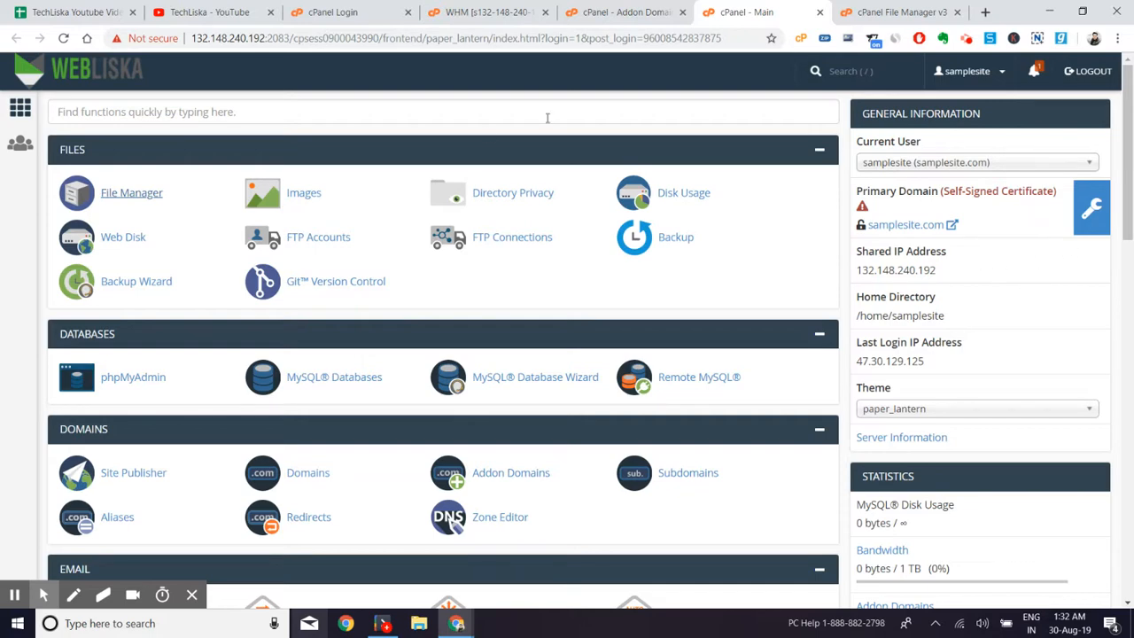
{"action": "left_click", "coordinate": [210, 12]}
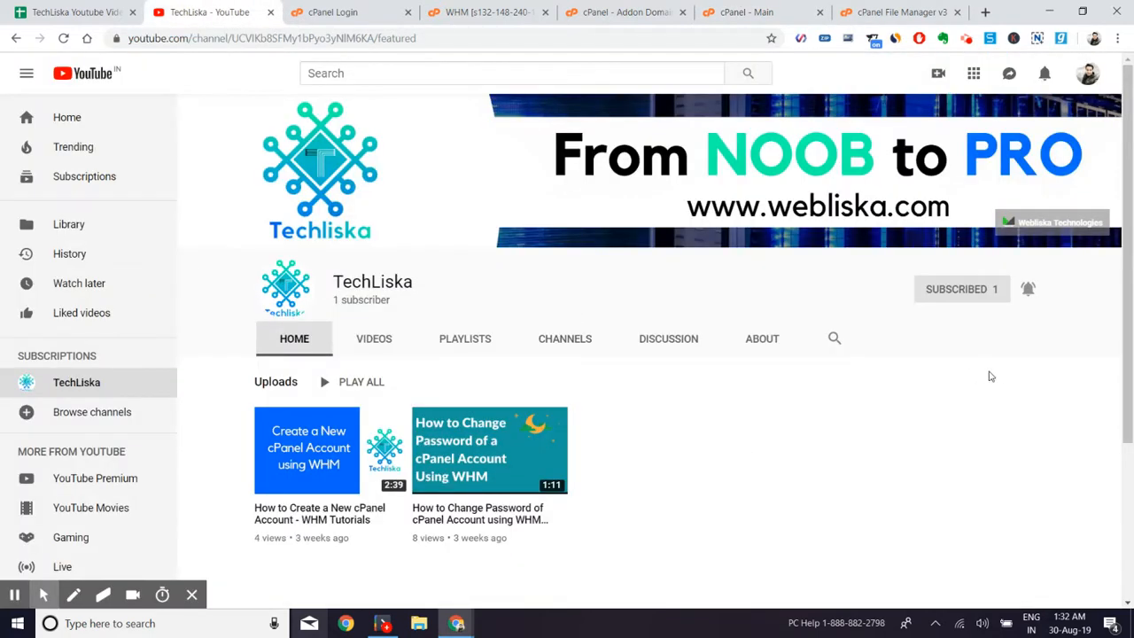